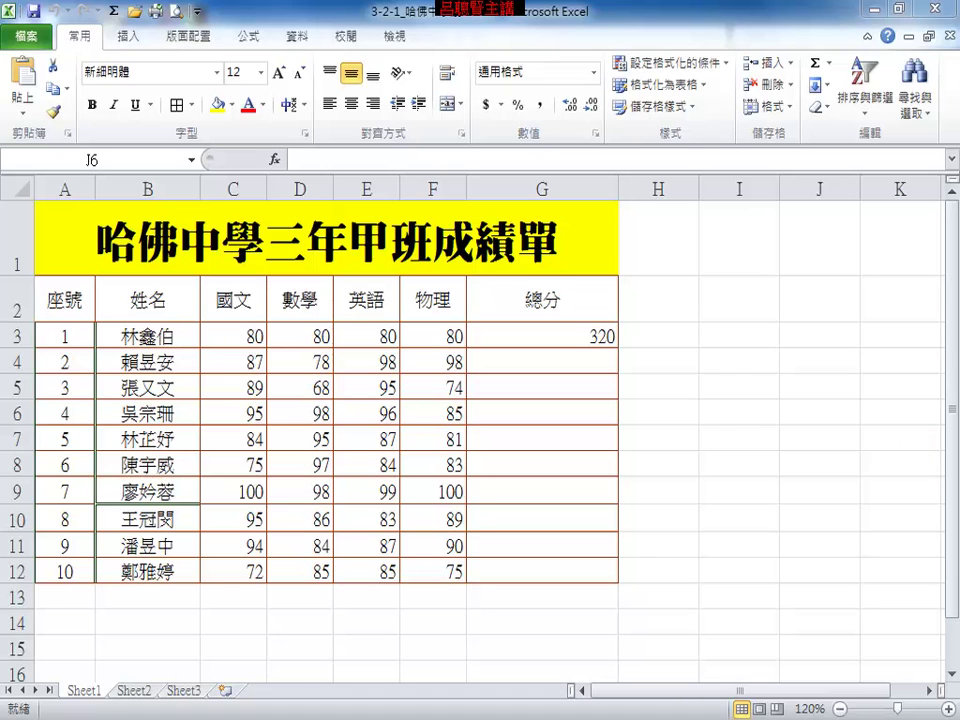
- Switch to the Adobe Reader textbook showing section 8-2 on relative and absolute references
{"action": "key", "text": "alt+Tab"}
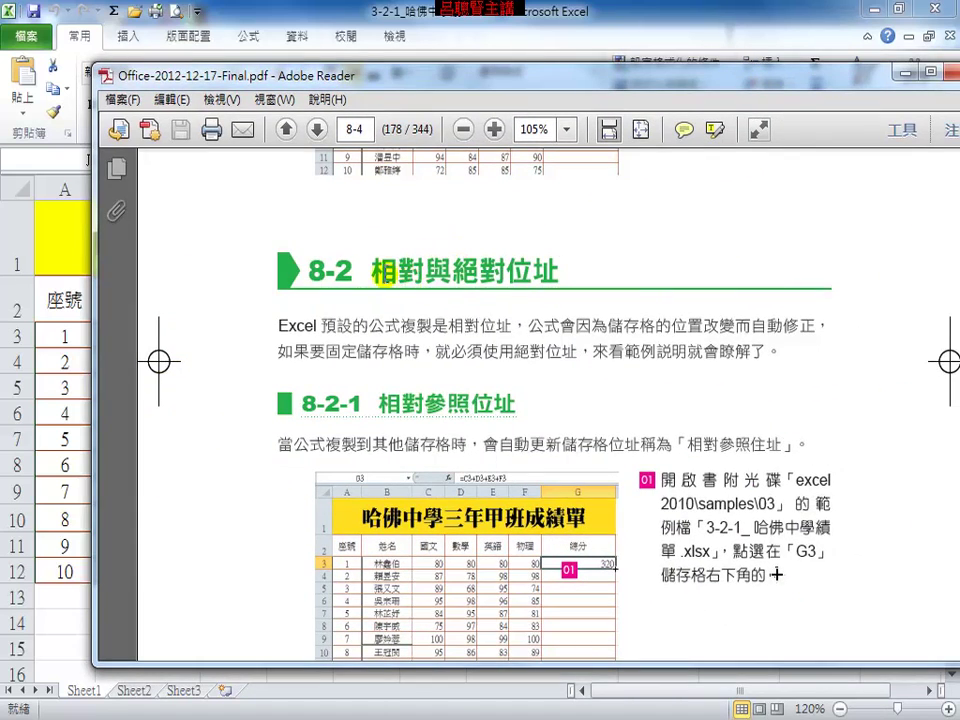
- Highlight the example file name in the PDF, clear it, and drag the Reader window aside
{"action": "left_click_drag", "start_coordinate": [372, 270], "coordinate": [405, 270]}
{"action": "left_click", "coordinate": [506, 270]}
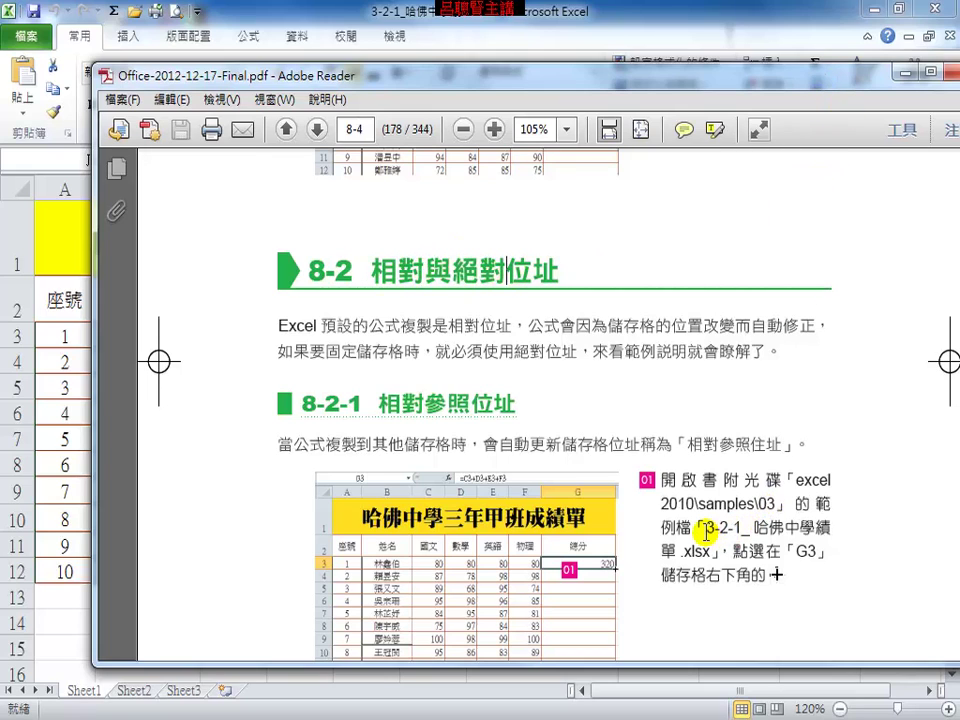
{"action": "left_click_drag", "start_coordinate": [692, 528], "coordinate": [765, 535]}
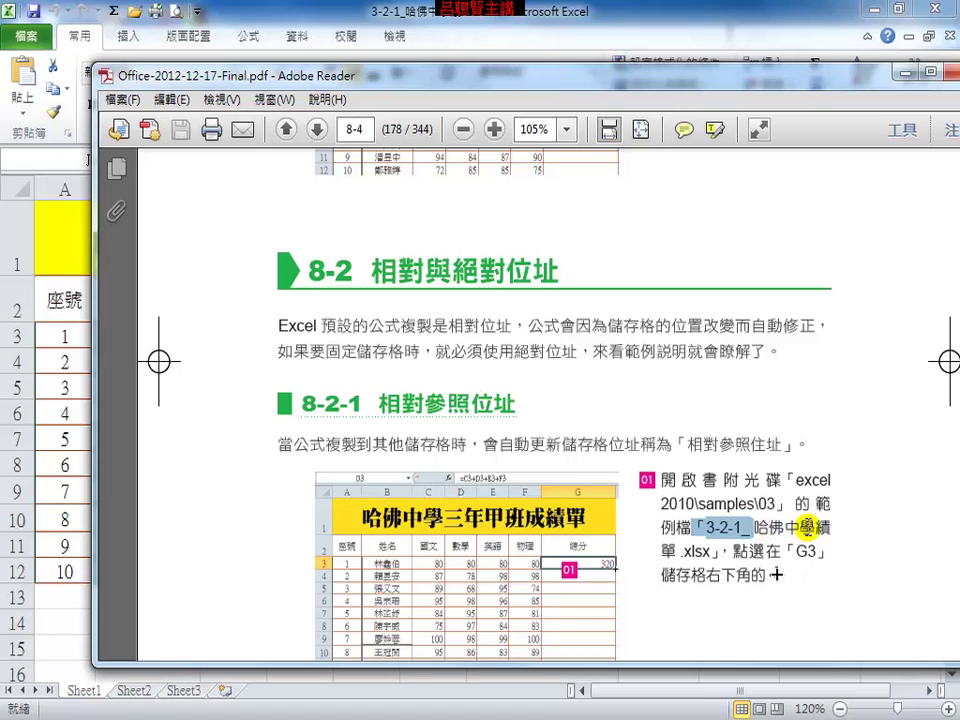
{"action": "left_click", "coordinate": [805, 524]}
{"action": "left_click_drag", "start_coordinate": [592, 78], "coordinate": [882, 102]}
- Back in Excel, review G3's total formula against the scores in C3:F3
{"action": "key", "text": "alt+Tab"}
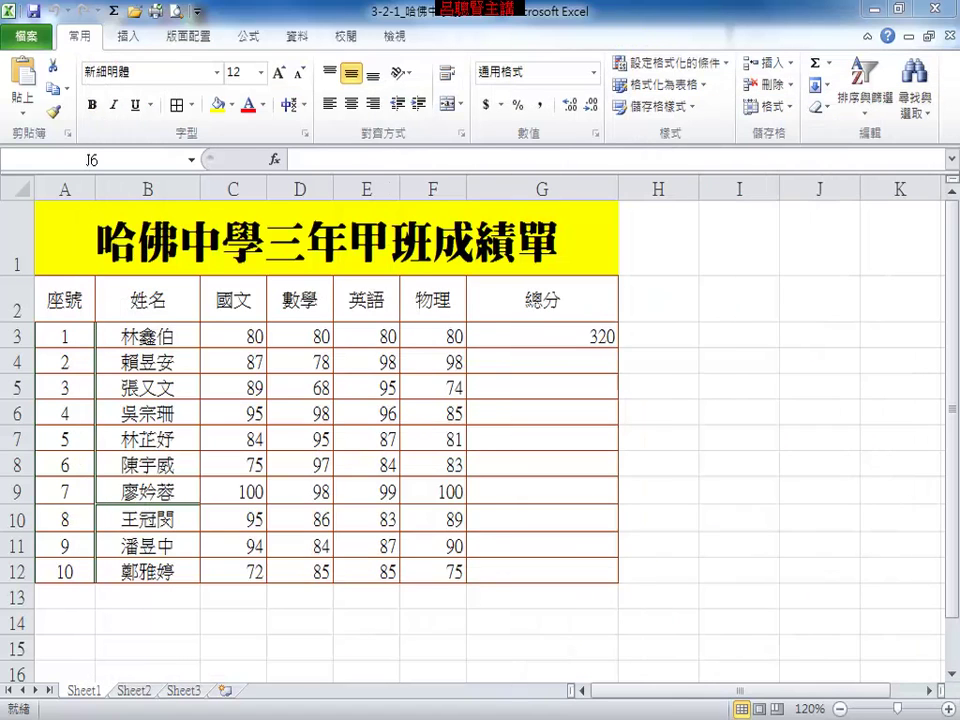
{"action": "left_click", "coordinate": [589, 337]}
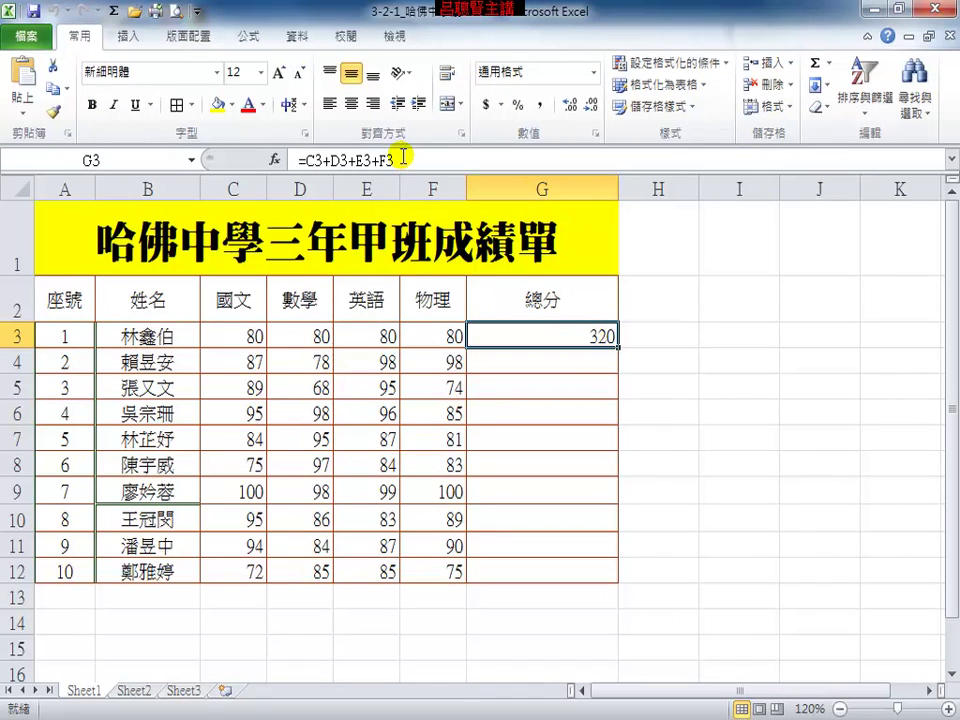
{"action": "left_click", "coordinate": [227, 334]}
{"action": "left_click", "coordinate": [310, 336]}
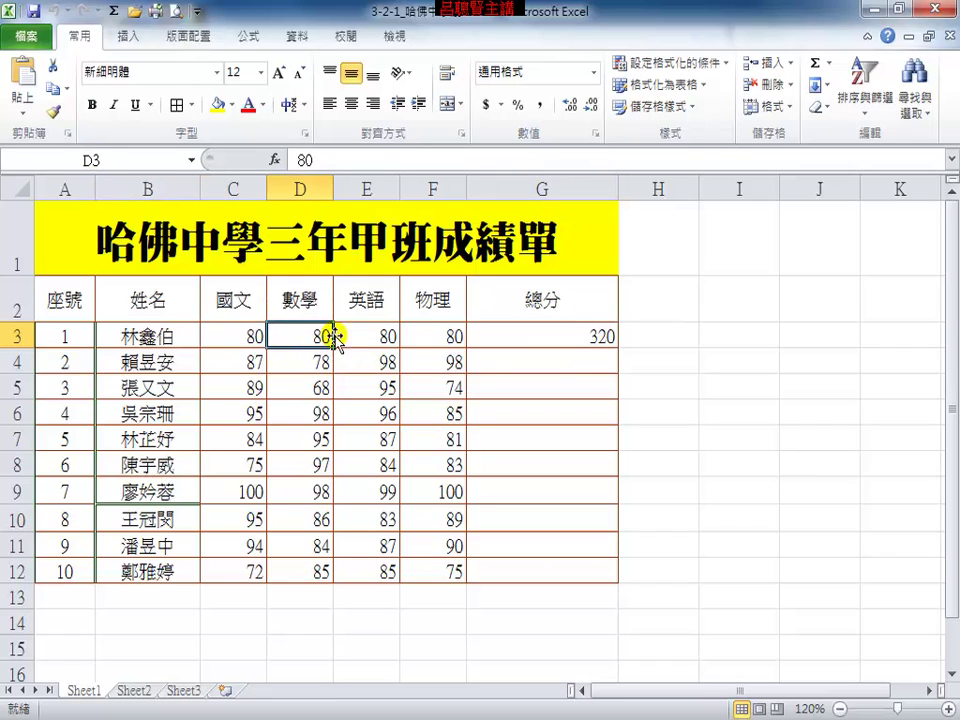
{"action": "left_click", "coordinate": [380, 336]}
{"action": "left_click", "coordinate": [440, 336]}
- Copy G3's =C3+D3+E3+F3 formula into G4, which shows 361
{"action": "left_click", "coordinate": [564, 341]}
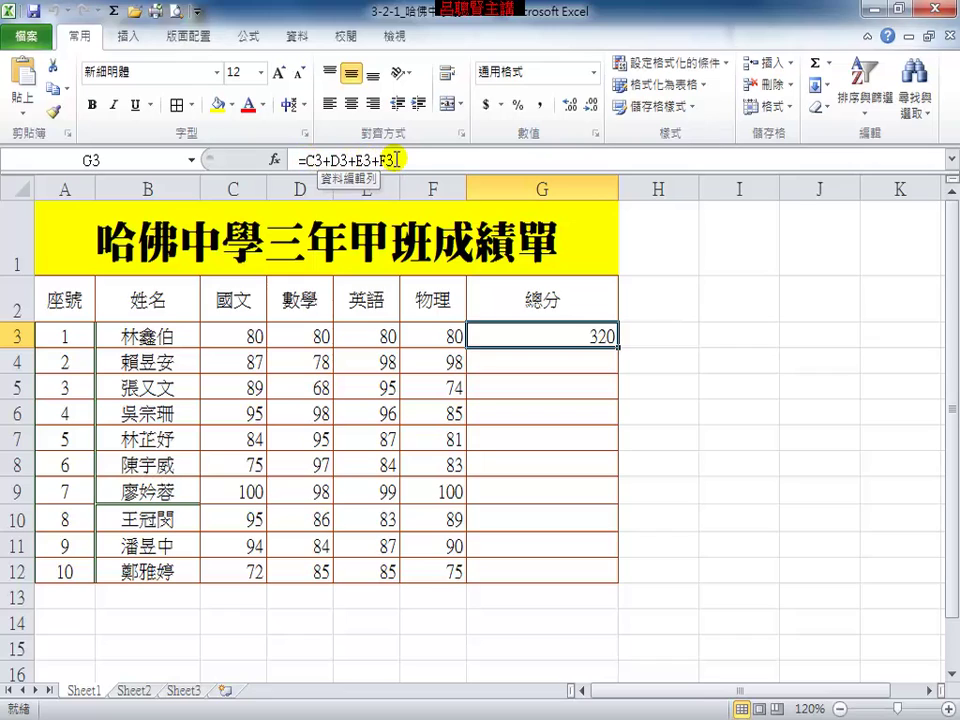
{"action": "left_click_drag", "start_coordinate": [617, 349], "coordinate": [612, 370]}
{"action": "left_click", "coordinate": [570, 360]}
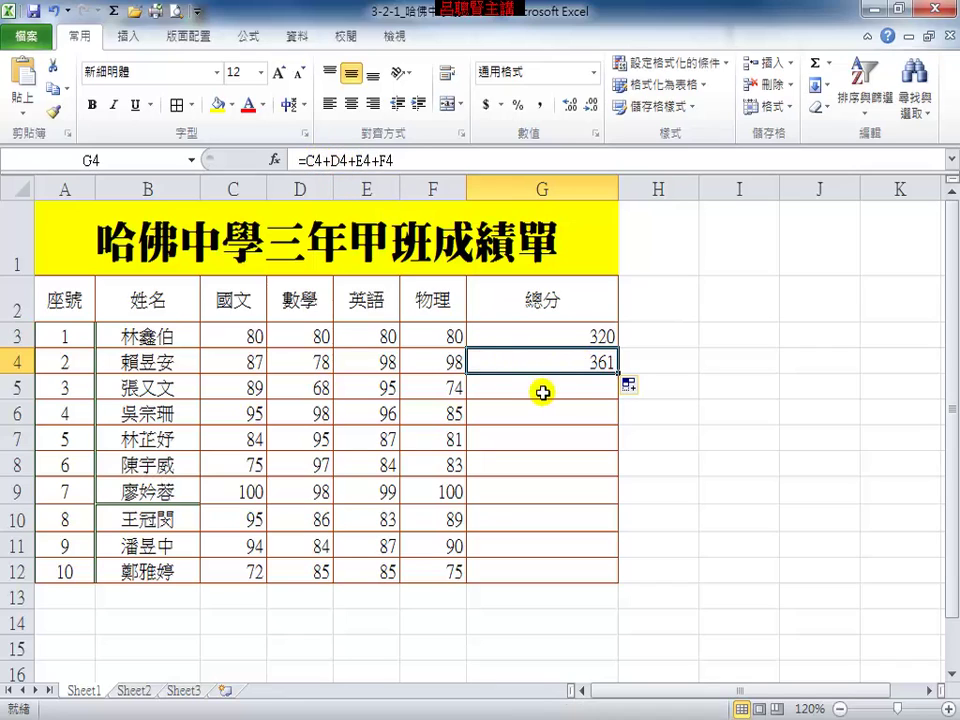
- Copy the total formula into G5, then down from G5 through G12
{"action": "left_click_drag", "start_coordinate": [618, 373], "coordinate": [616, 397]}
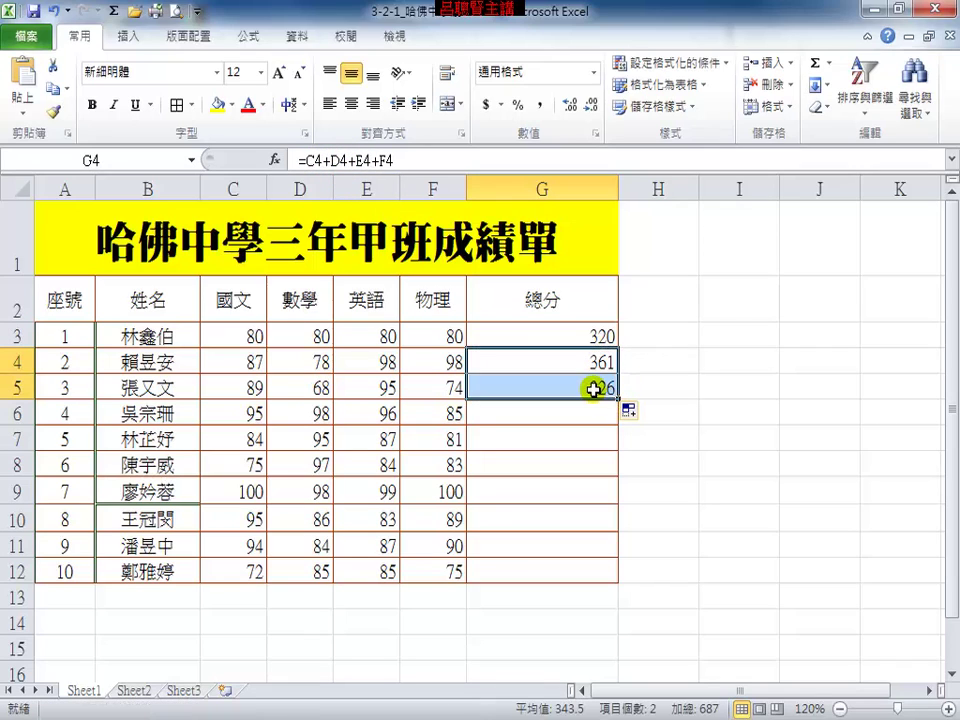
{"action": "left_click", "coordinate": [574, 386]}
{"action": "left_click", "coordinate": [551, 336]}
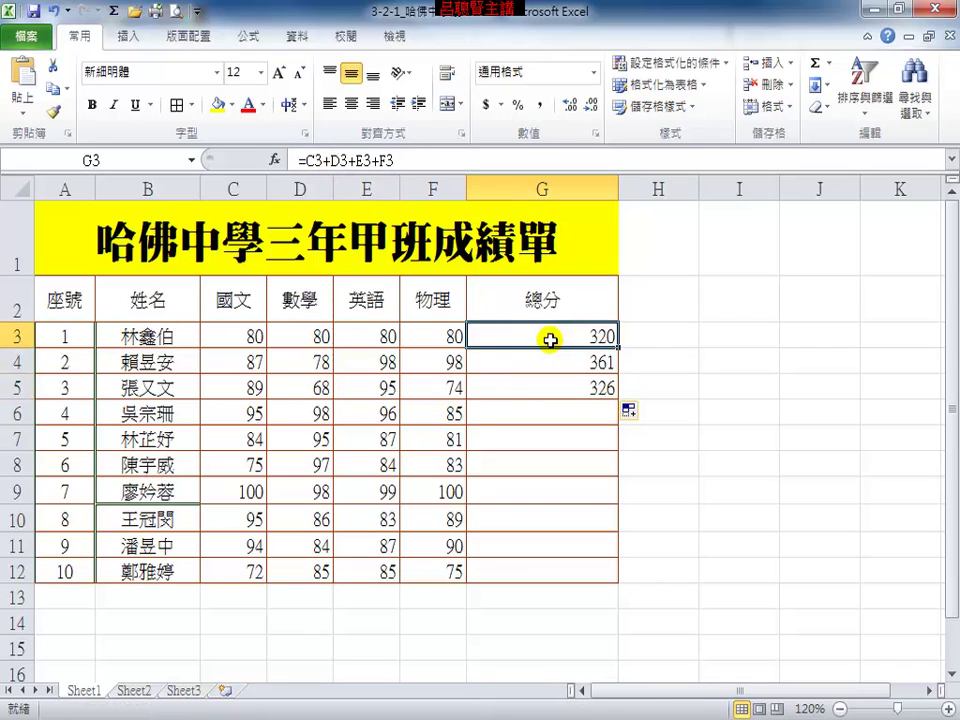
{"action": "left_click_drag", "start_coordinate": [240, 388], "coordinate": [370, 388]}
{"action": "left_click", "coordinate": [498, 390]}
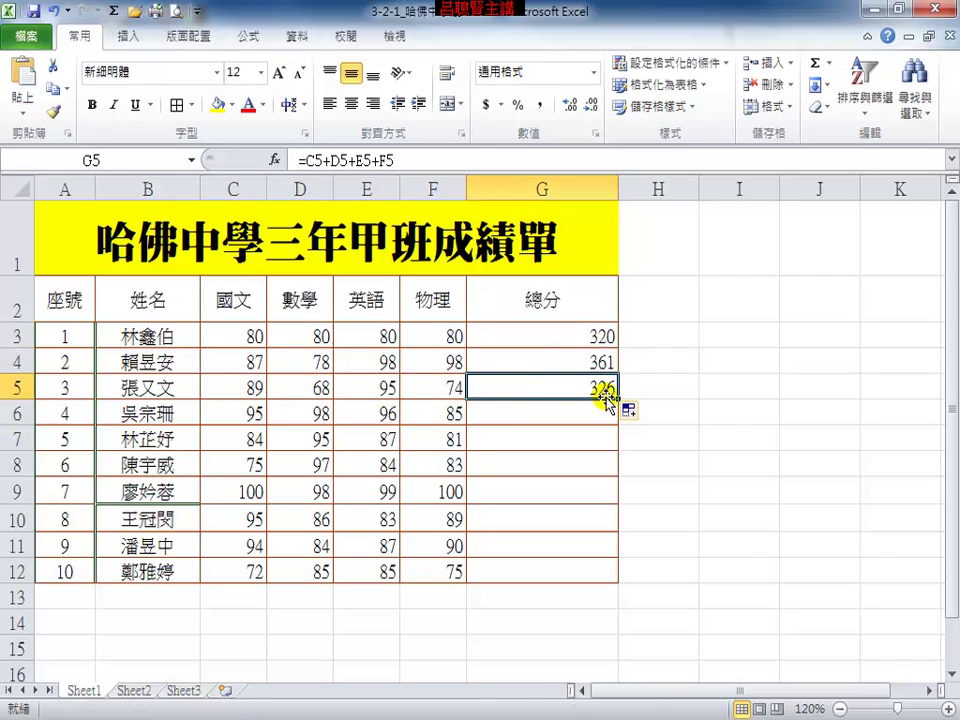
{"action": "left_click_drag", "start_coordinate": [618, 398], "coordinate": [612, 582]}
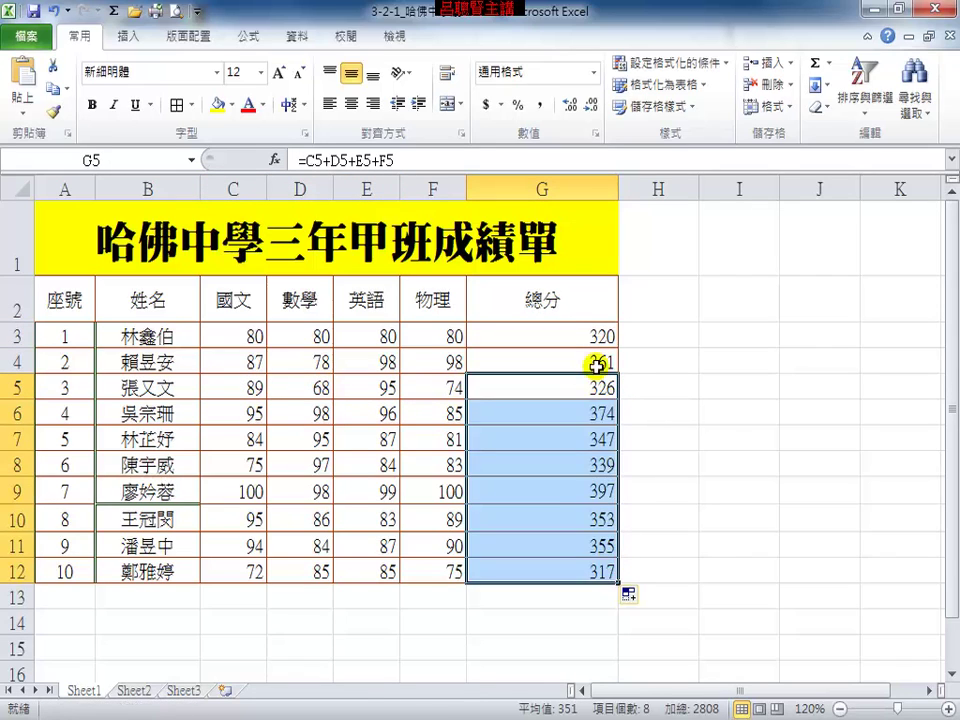
- Check the totals in G3 through G9, with G9 reading =C9+D9+E9+F9 (397)
{"action": "left_click", "coordinate": [598, 336]}
{"action": "left_click", "coordinate": [598, 362]}
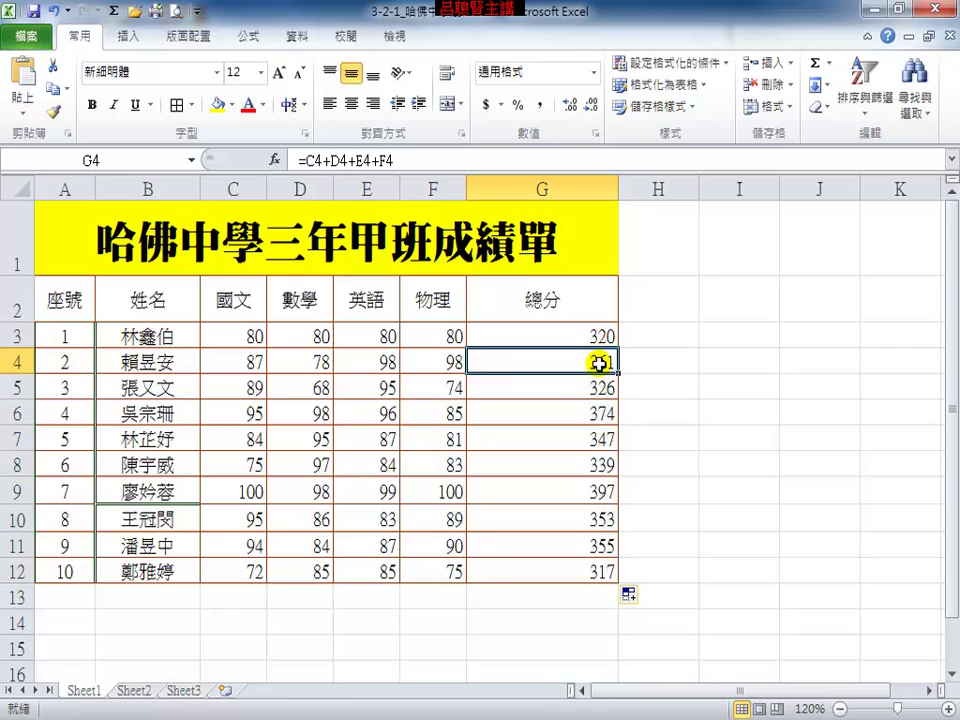
{"action": "left_click", "coordinate": [557, 386]}
{"action": "left_click", "coordinate": [549, 413]}
{"action": "left_click", "coordinate": [546, 440]}
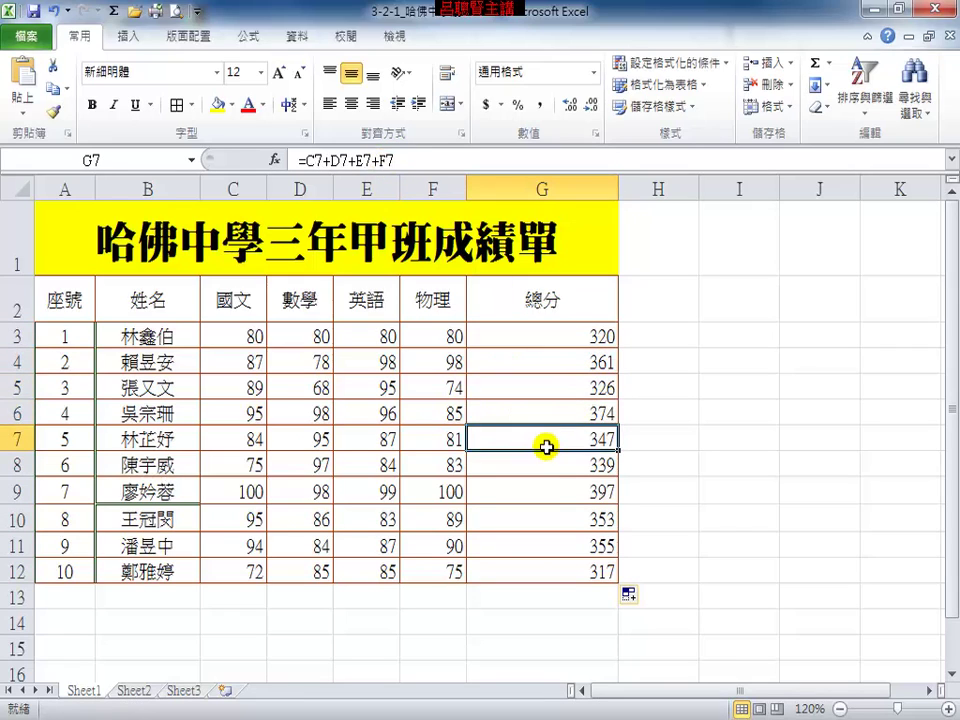
{"action": "left_click", "coordinate": [553, 466]}
{"action": "left_click", "coordinate": [549, 492]}
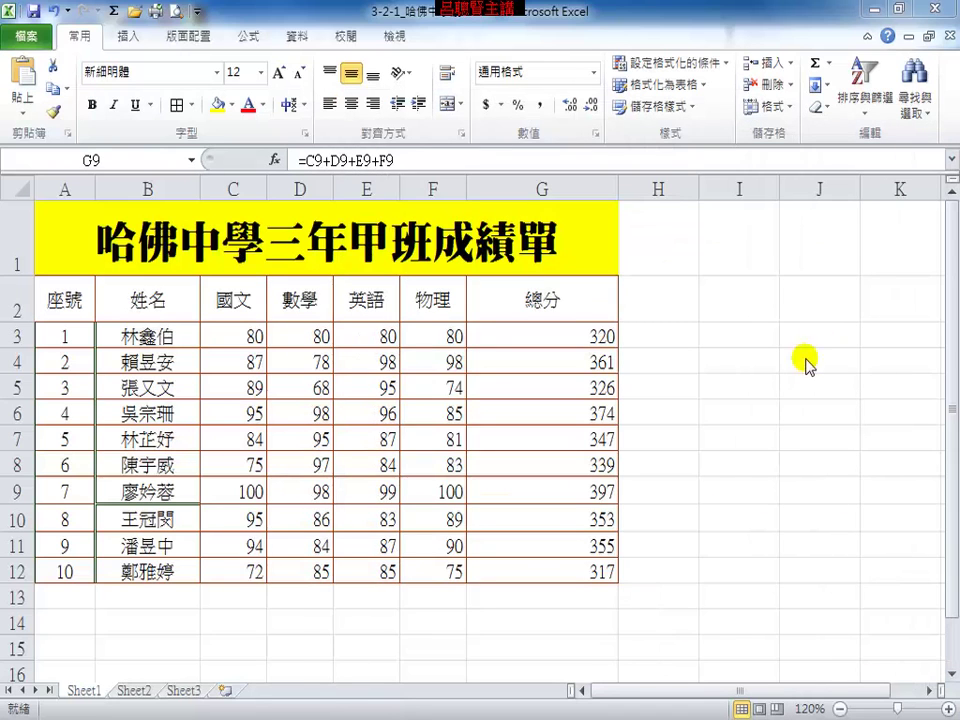
- Toggle Ctrl+` between formula view and results, ending with formulas shown
{"action": "key", "text": "ctrl+grave"}
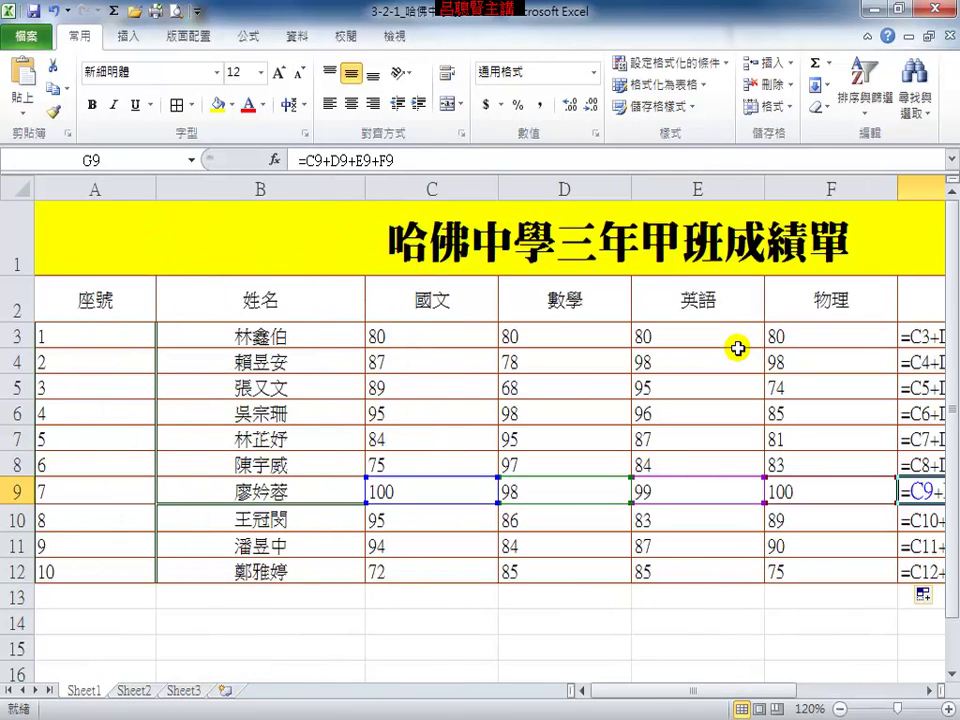
{"action": "left_click_drag", "start_coordinate": [700, 690], "coordinate": [790, 690]}
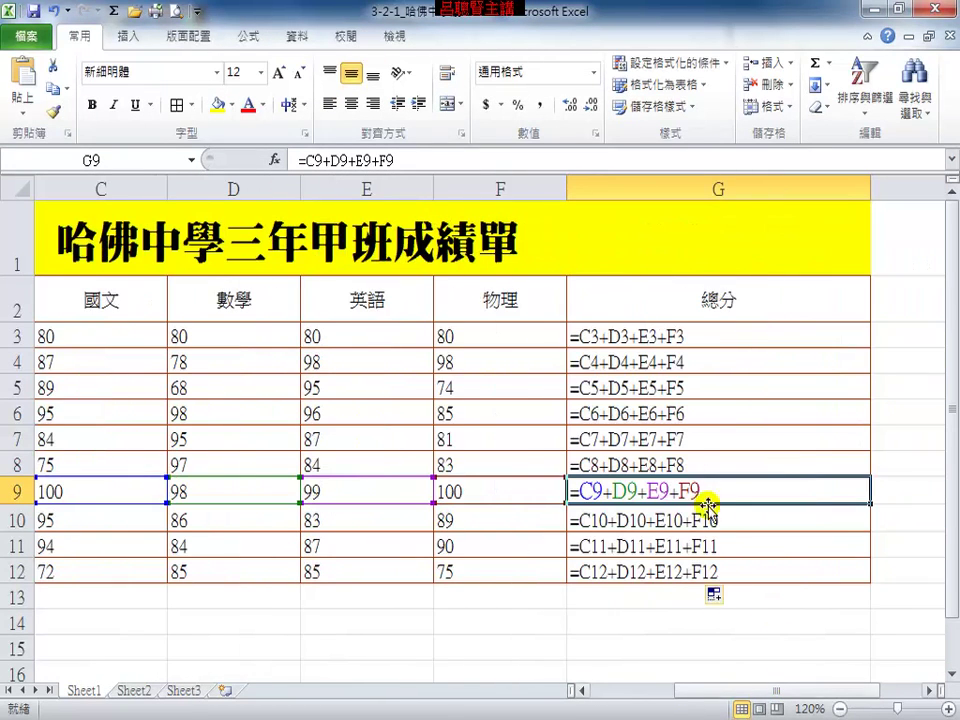
{"action": "key", "text": "ctrl+grave"}
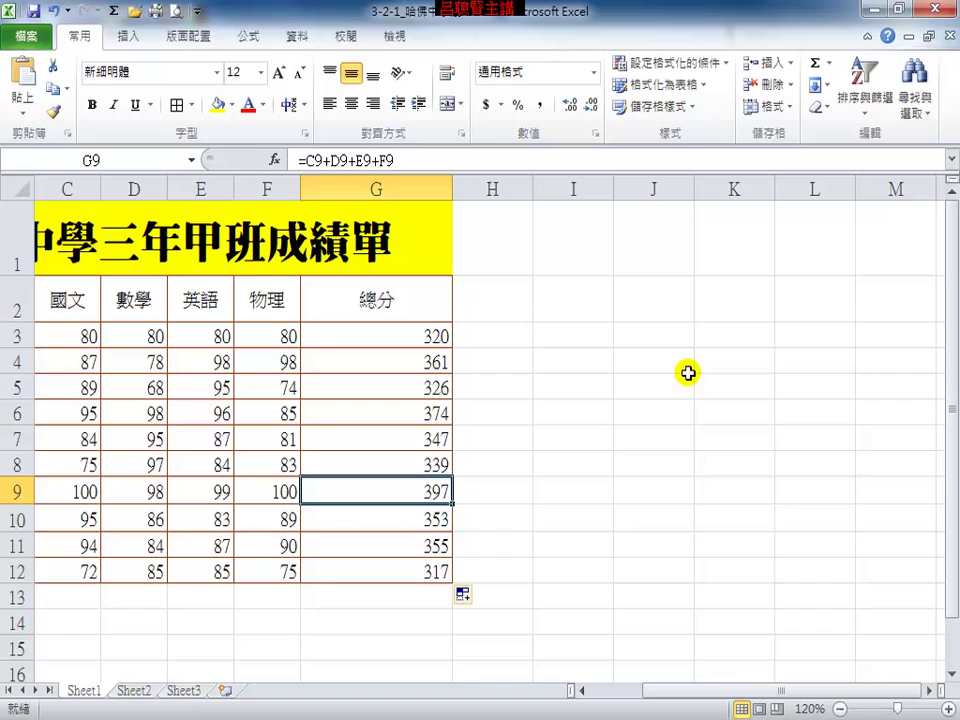
{"action": "key", "text": "ctrl+grave"}
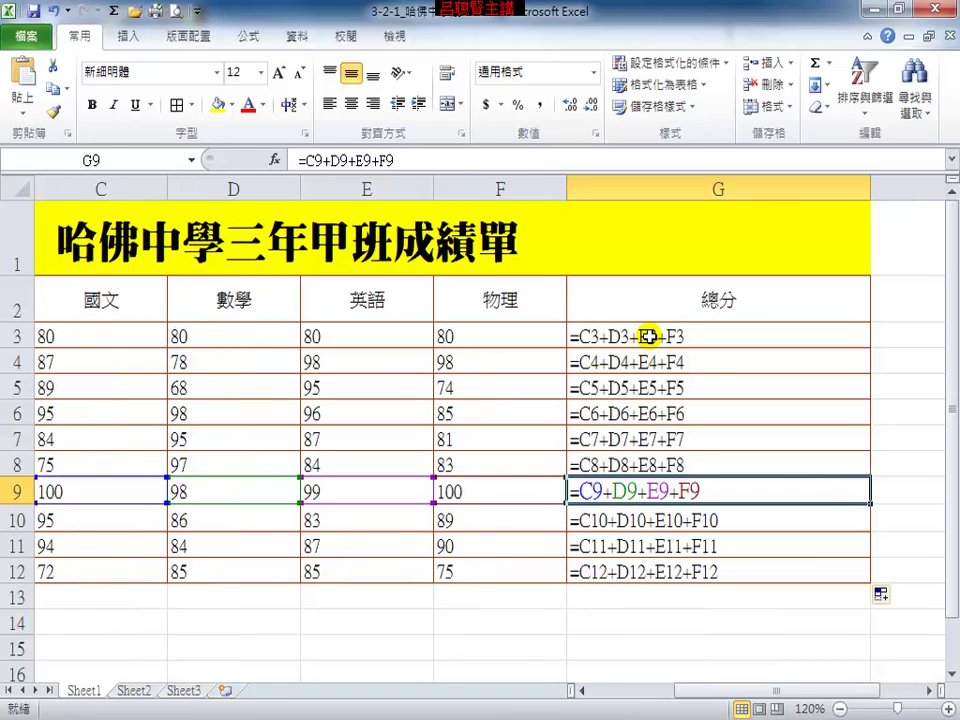
- Clear G4:G12 and refill G3's total formula down to G12, checking G7
{"action": "left_click", "coordinate": [649, 336]}
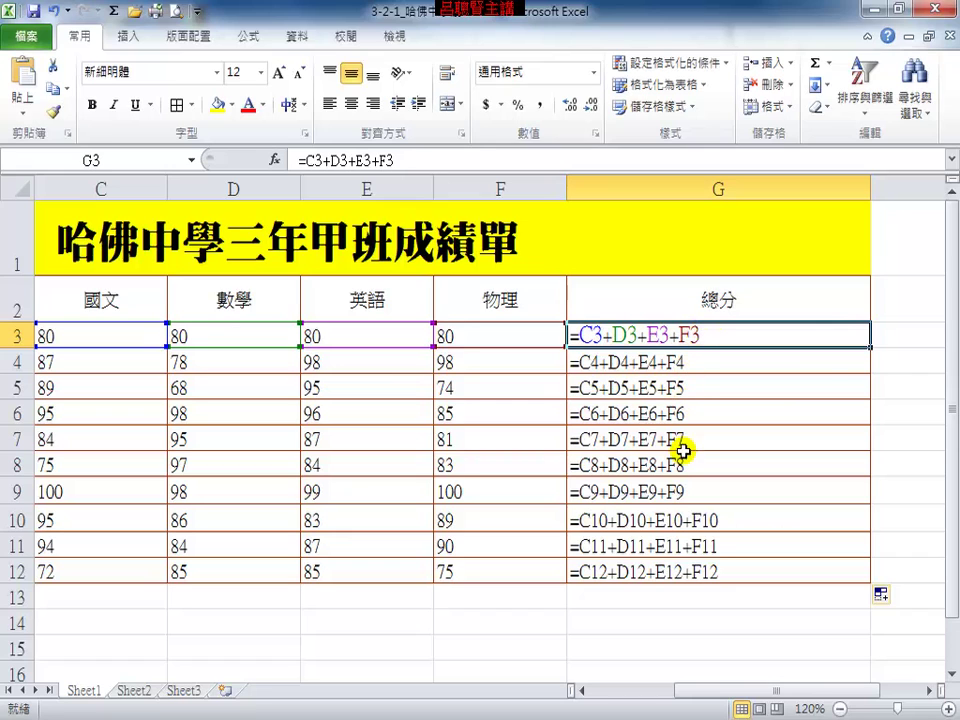
{"action": "left_click_drag", "start_coordinate": [735, 373], "coordinate": [752, 576]}
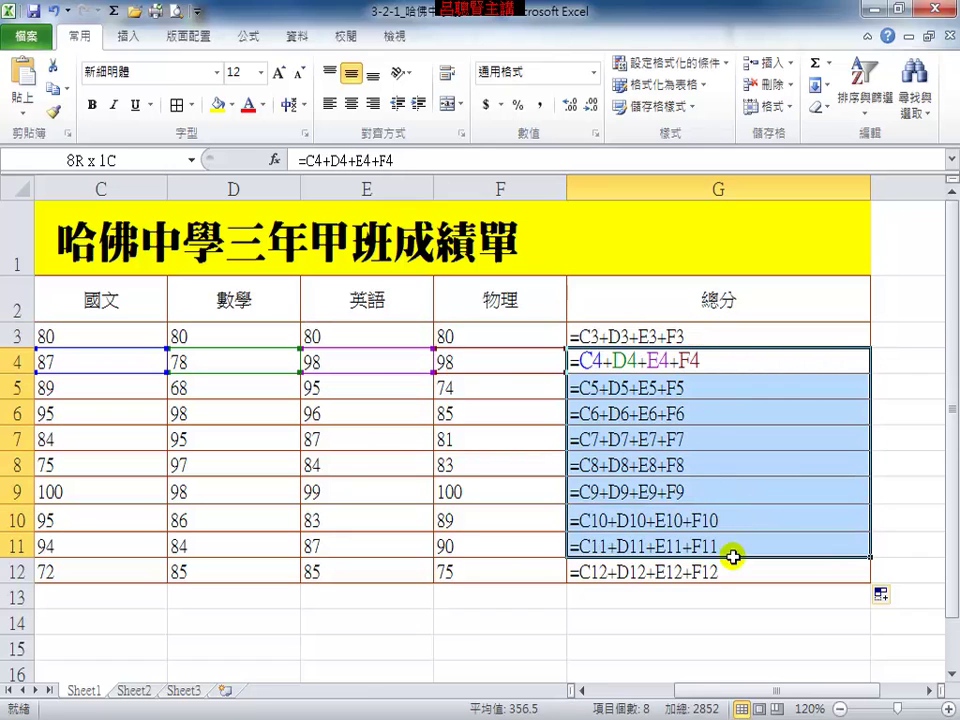
{"action": "key", "text": "Delete"}
{"action": "double_click", "coordinate": [688, 336]}
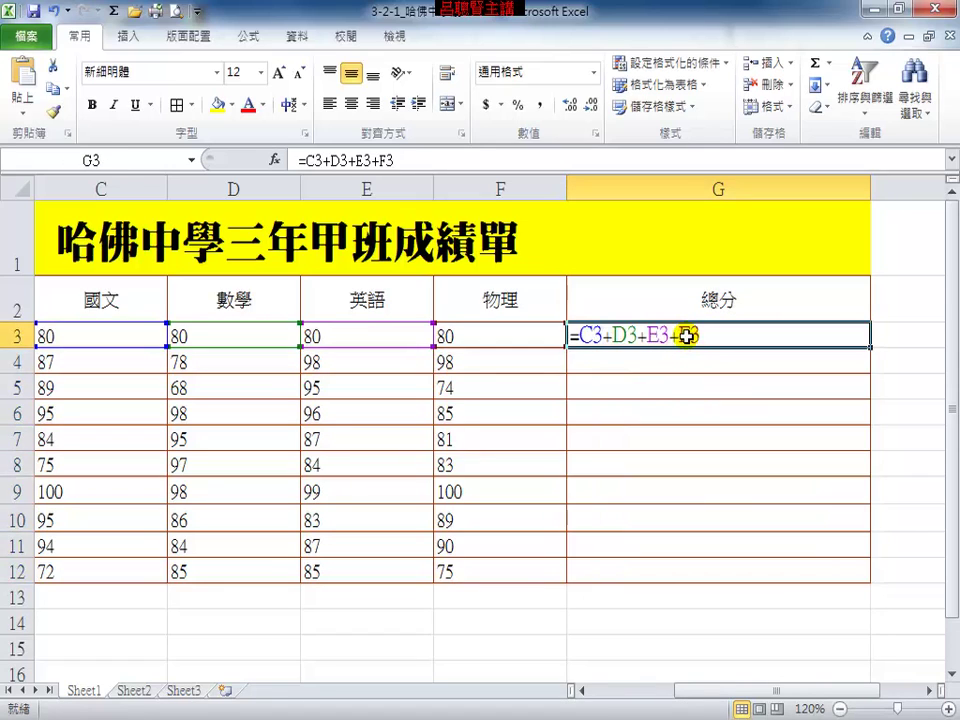
{"action": "left_click_drag", "start_coordinate": [872, 347], "coordinate": [870, 578]}
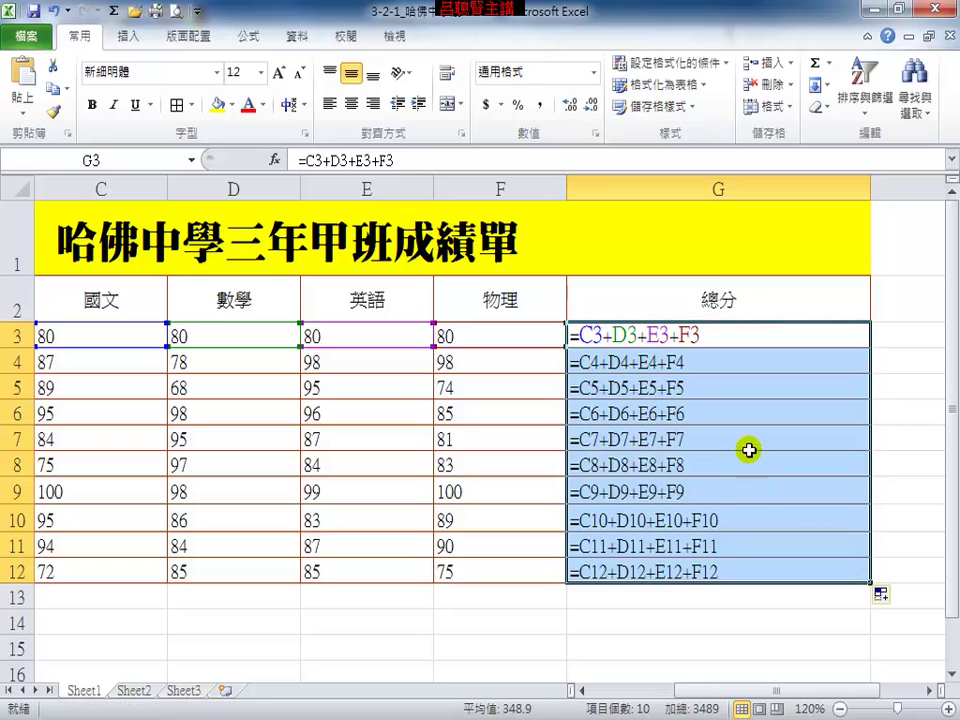
{"action": "left_click", "coordinate": [749, 449]}
{"action": "left_click", "coordinate": [688, 335]}
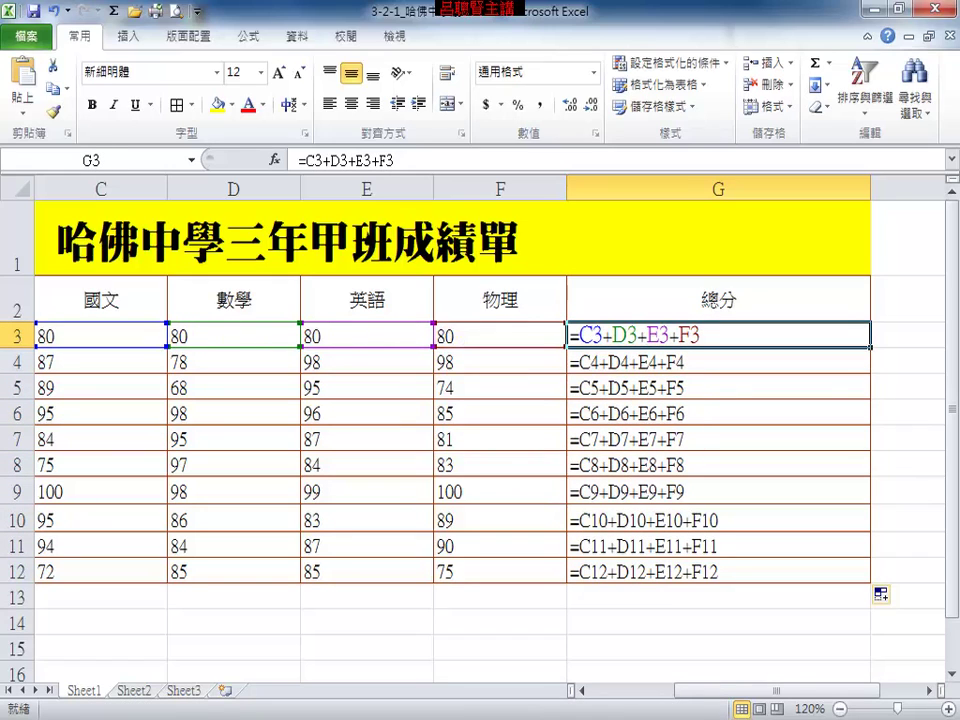
{"action": "key", "text": "F2"}
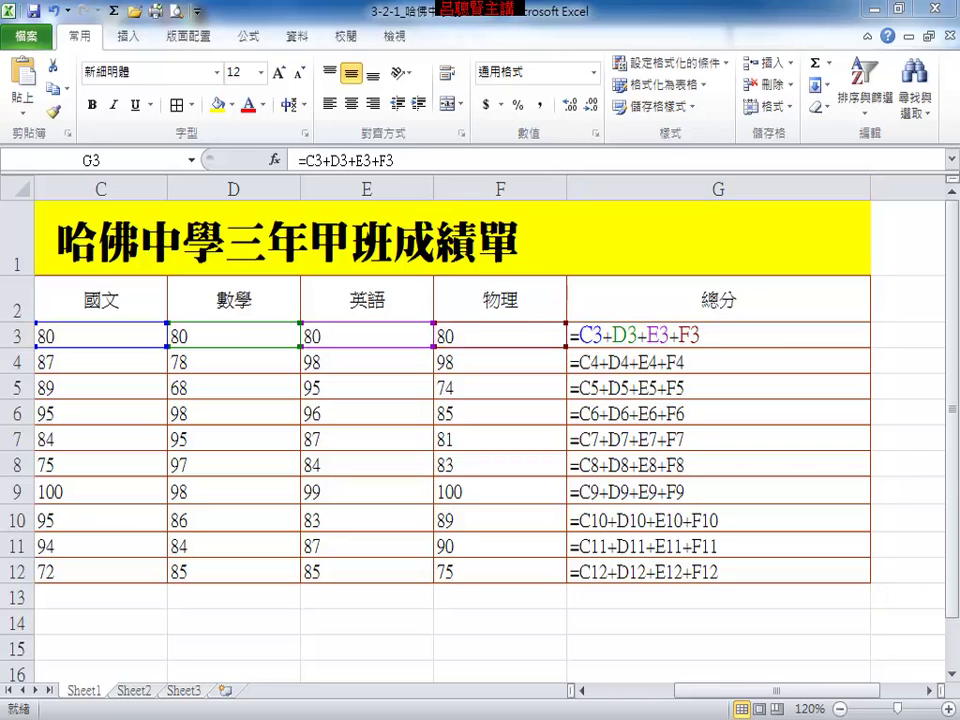
- Bring the textbook PDF back, maximize it, and scroll to the absolute-reference section
{"action": "key", "text": "alt+Tab"}
{"action": "left_click", "coordinate": [821, 124]}
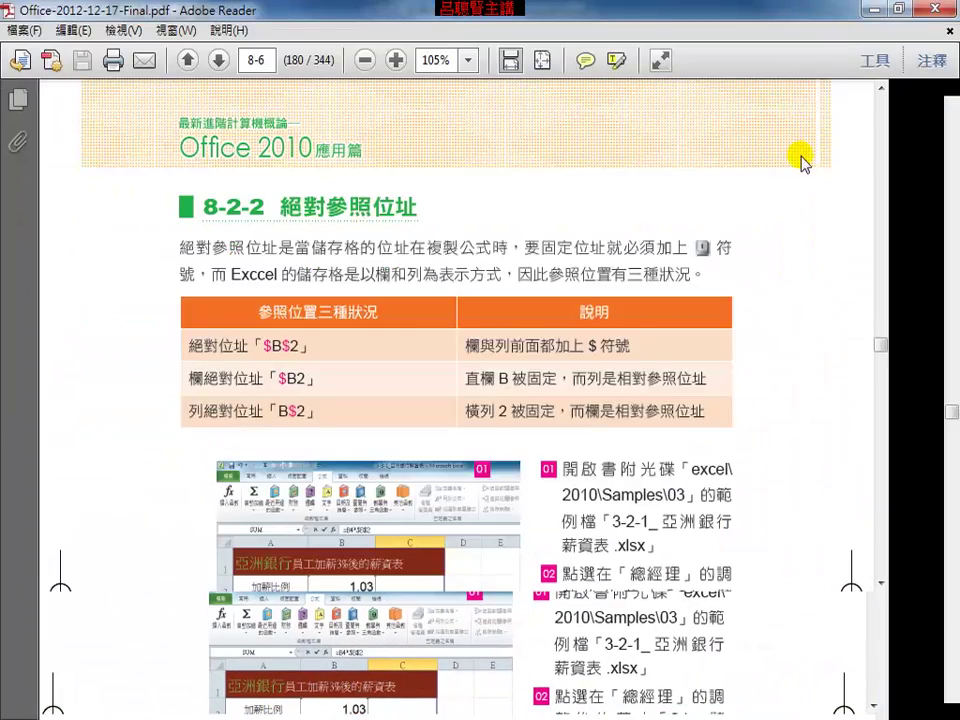
{"action": "scroll", "coordinate": [590, 250], "scroll_direction": "down", "scroll_amount": 2}
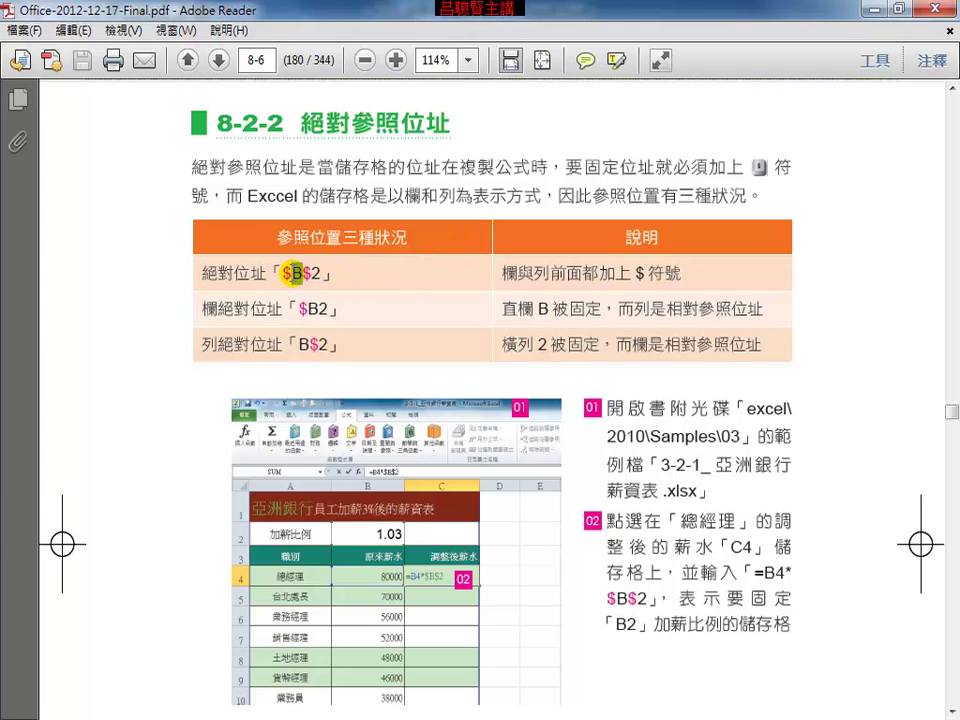
- Highlight the $B$2 and $B2 examples, then restore Reader to a smaller window
{"action": "left_click_drag", "start_coordinate": [283, 273], "coordinate": [325, 273]}
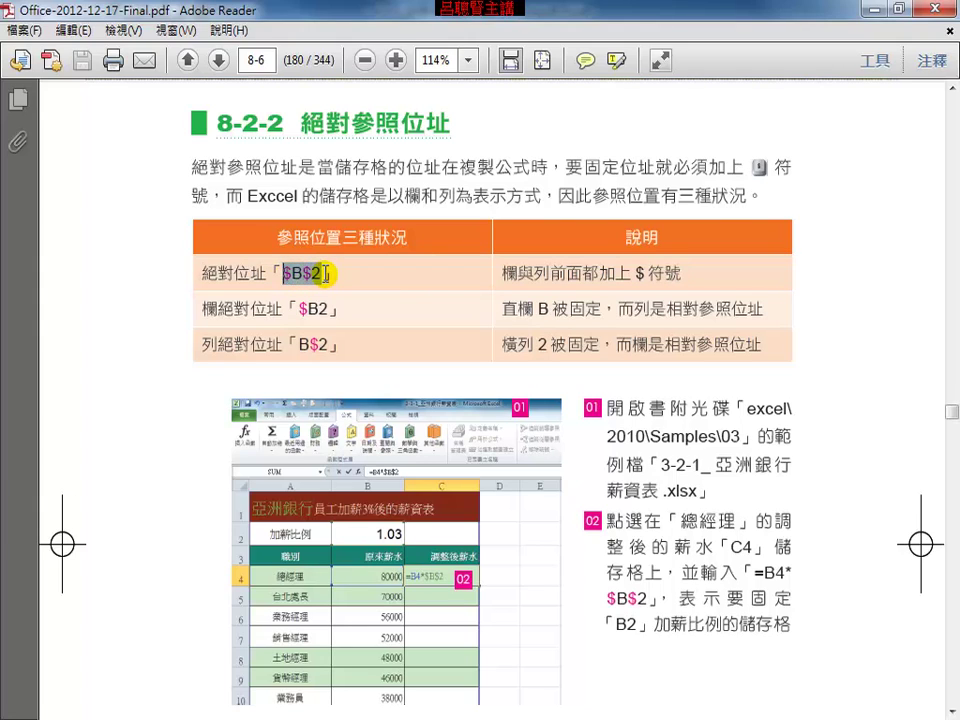
{"action": "mouse_move", "coordinate": [289, 309]}
{"action": "left_mouse_down"}
{"action": "mouse_move", "coordinate": [312, 309]}
{"action": "mouse_move", "coordinate": [154, 343]}
{"action": "left_mouse_up"}
{"action": "left_click", "coordinate": [318, 347]}
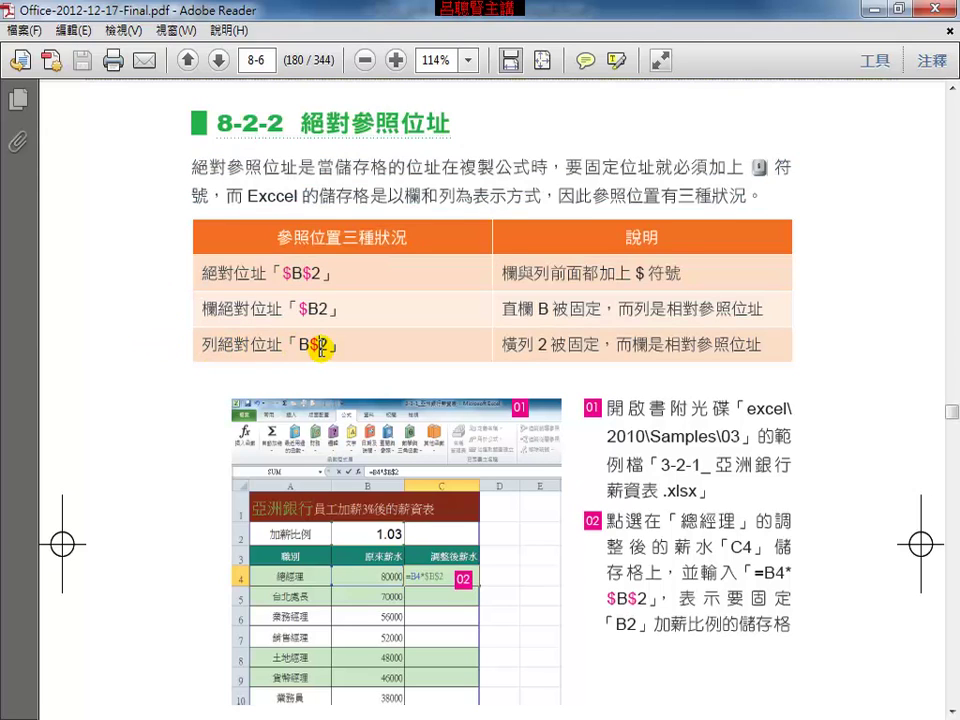
{"action": "scroll", "coordinate": [495, 332], "scroll_direction": "down", "scroll_amount": 3}
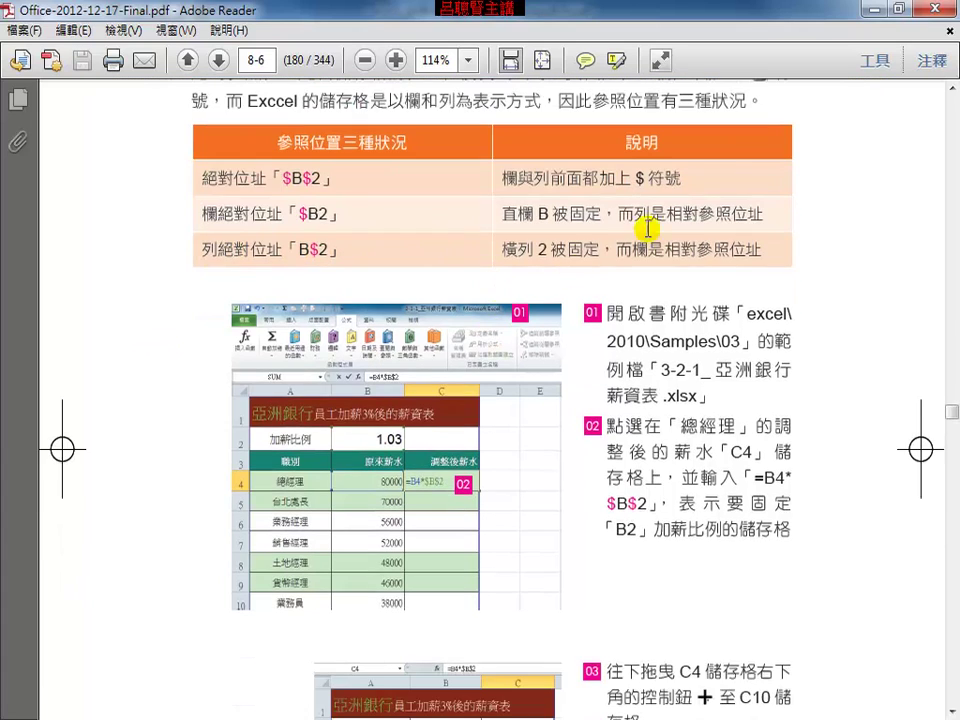
{"action": "double_click", "coordinate": [678, 13]}
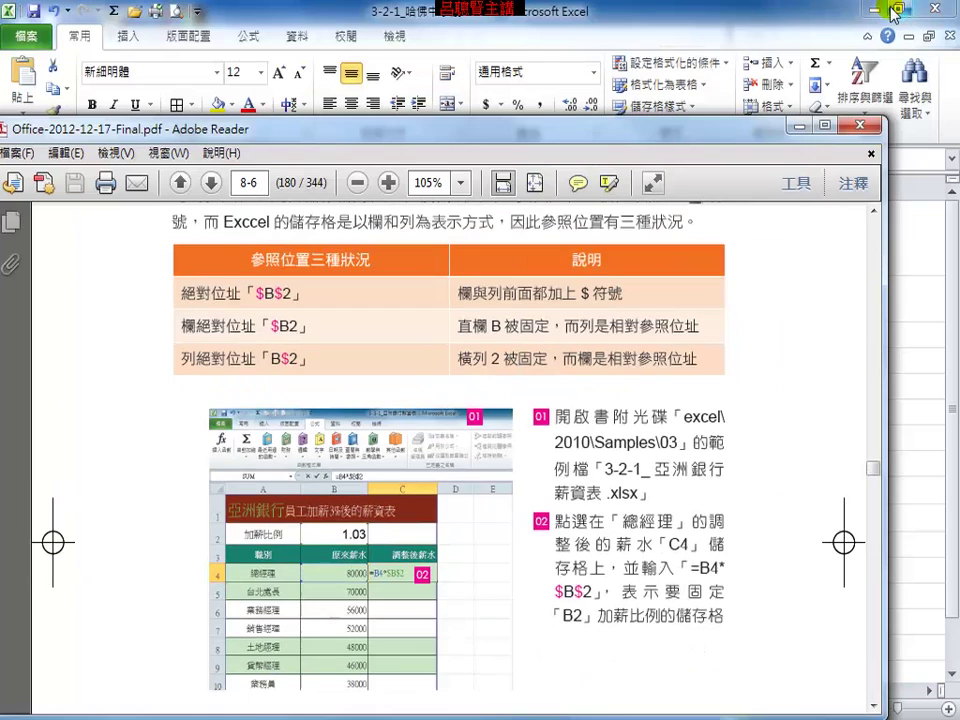
- Minimize Reader and open 3-2-1_亞洲銀行薪資表.xlsx through File > Open
{"action": "left_click", "coordinate": [537, 119]}
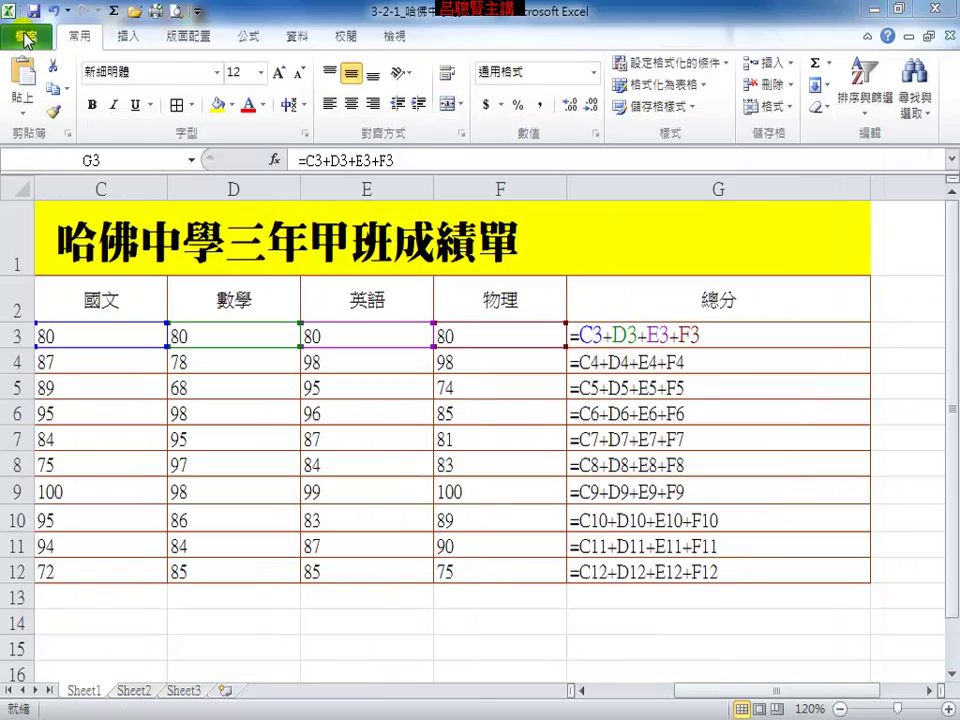
{"action": "left_click", "coordinate": [25, 36]}
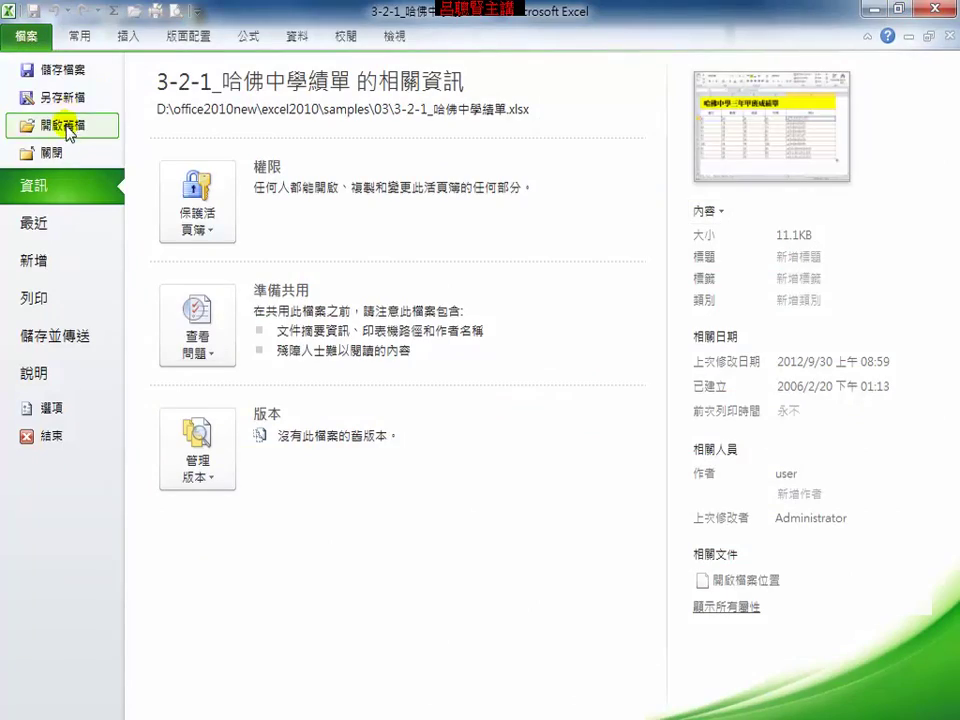
{"action": "left_click", "coordinate": [66, 128]}
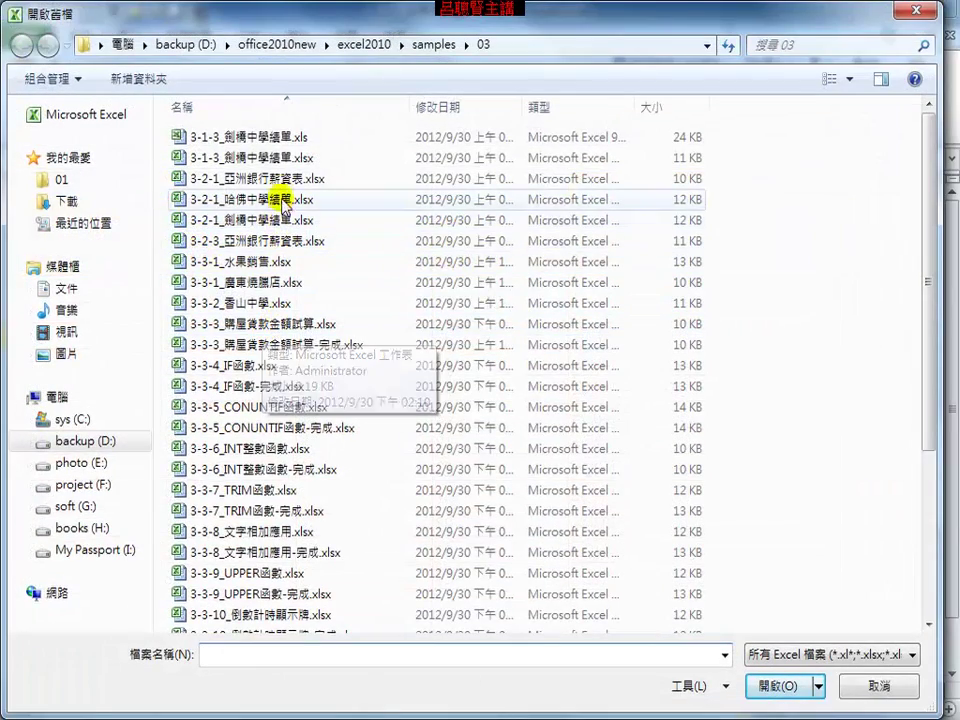
{"action": "left_click", "coordinate": [287, 185]}
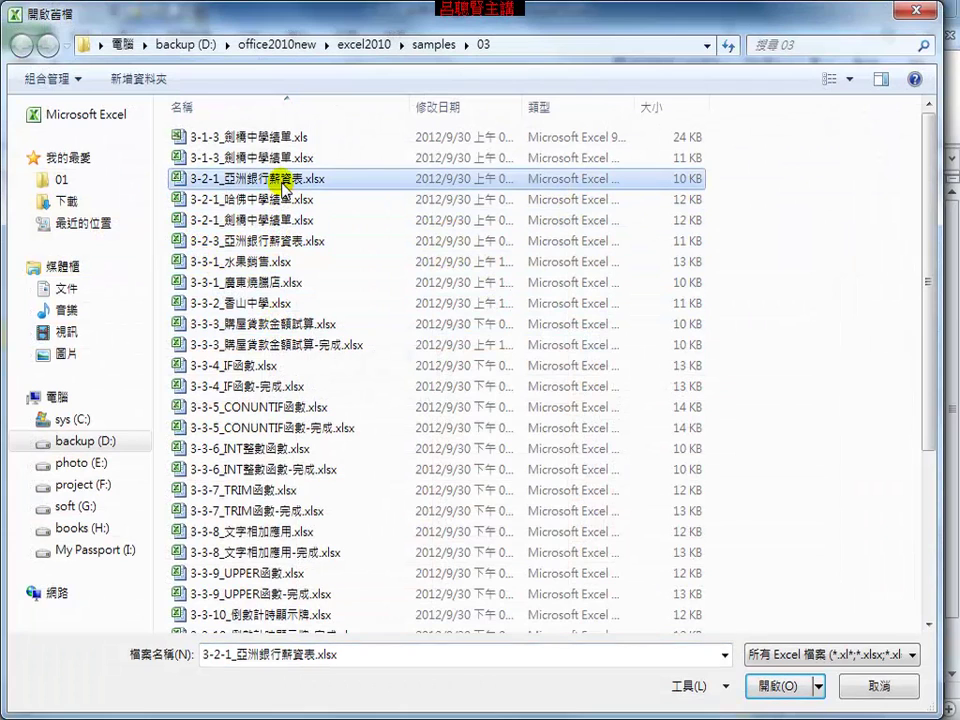
{"action": "double_click", "coordinate": [287, 185]}
{"action": "left_click", "coordinate": [553, 385]}
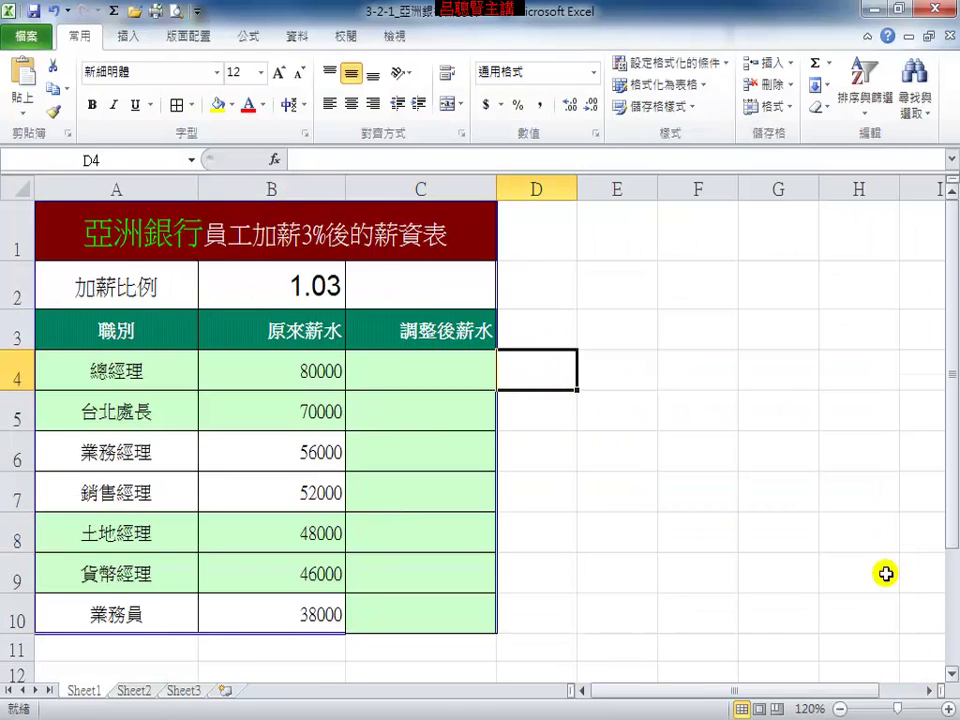
{"action": "left_click", "coordinate": [427, 367]}
{"action": "left_click", "coordinate": [304, 366]}
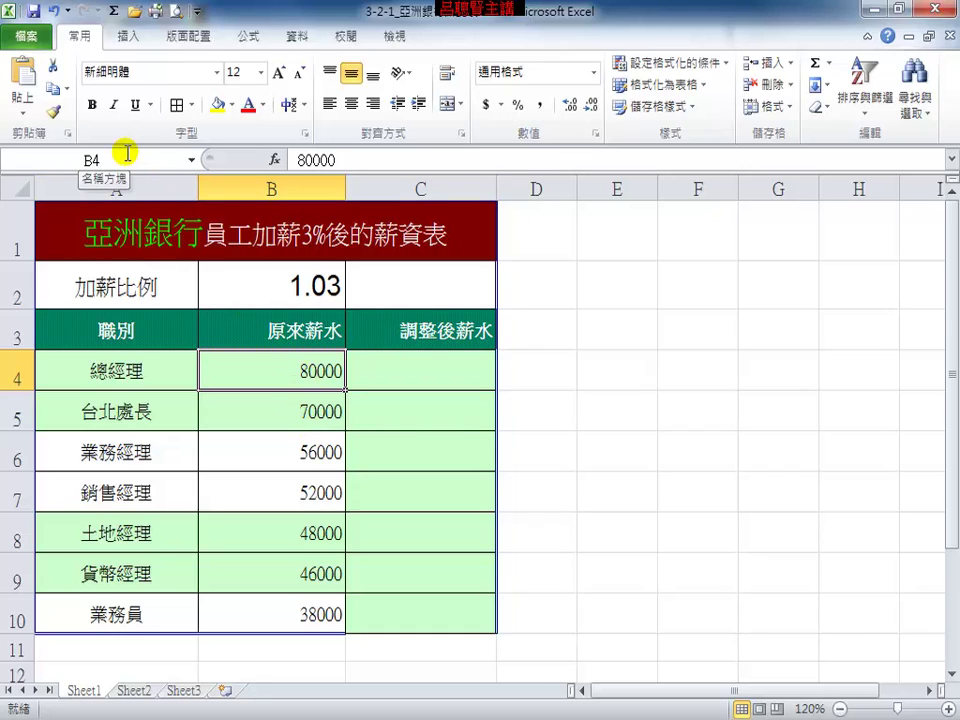
{"action": "left_click", "coordinate": [270, 286]}
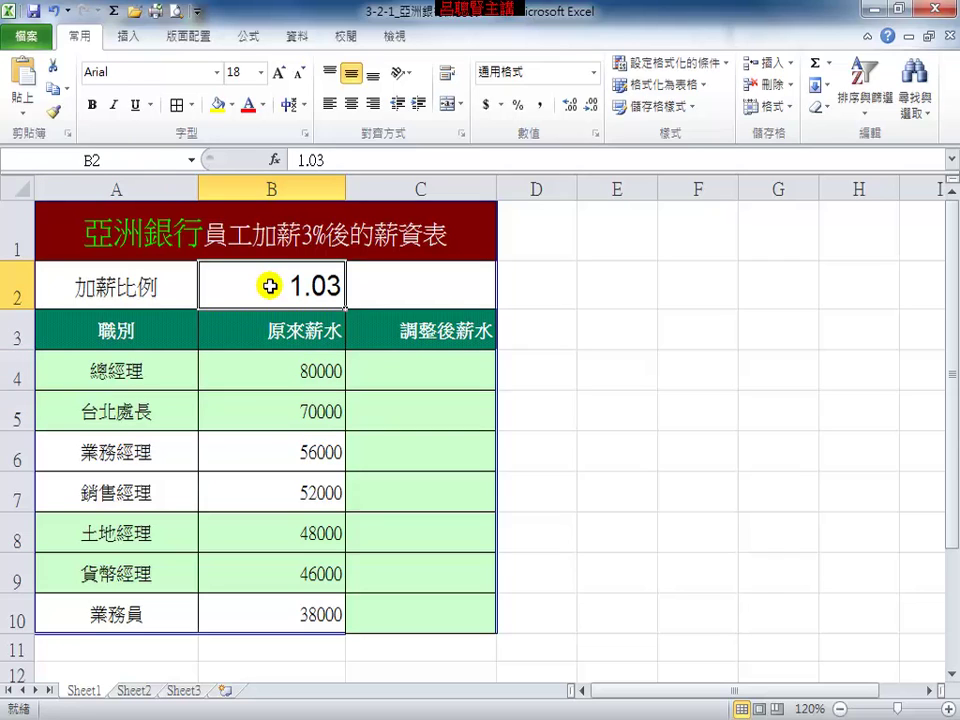
{"action": "left_click", "coordinate": [313, 370]}
{"action": "left_click", "coordinate": [316, 288]}
{"action": "left_click", "coordinate": [387, 362]}
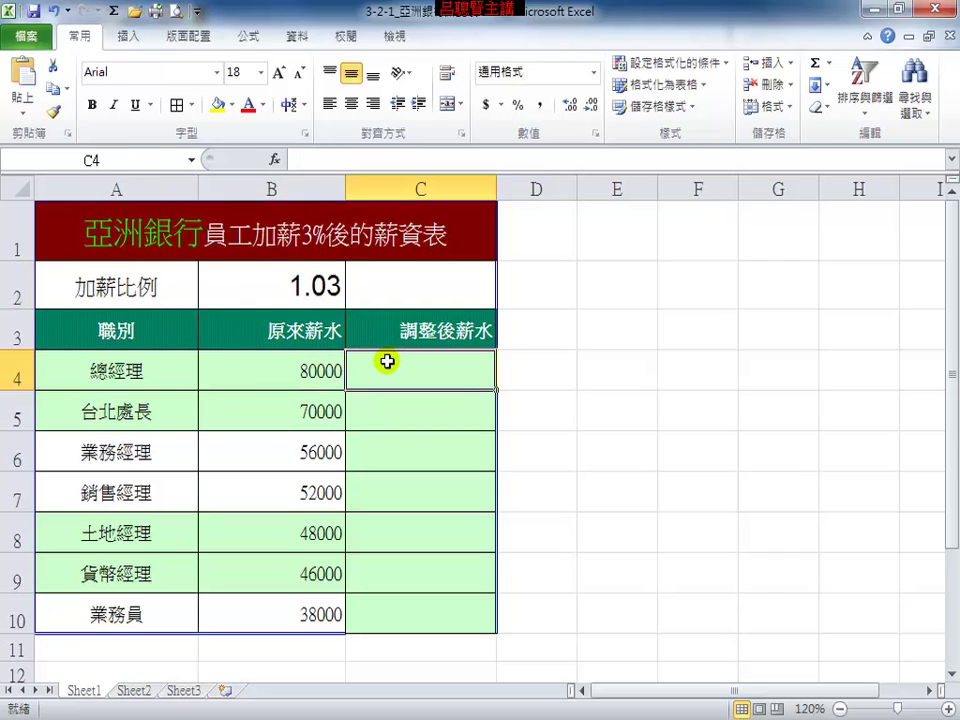
- Enter =b4*b2 in C4 for 82400, then check B4 and C4's formula
{"action": "type", "text": "="}
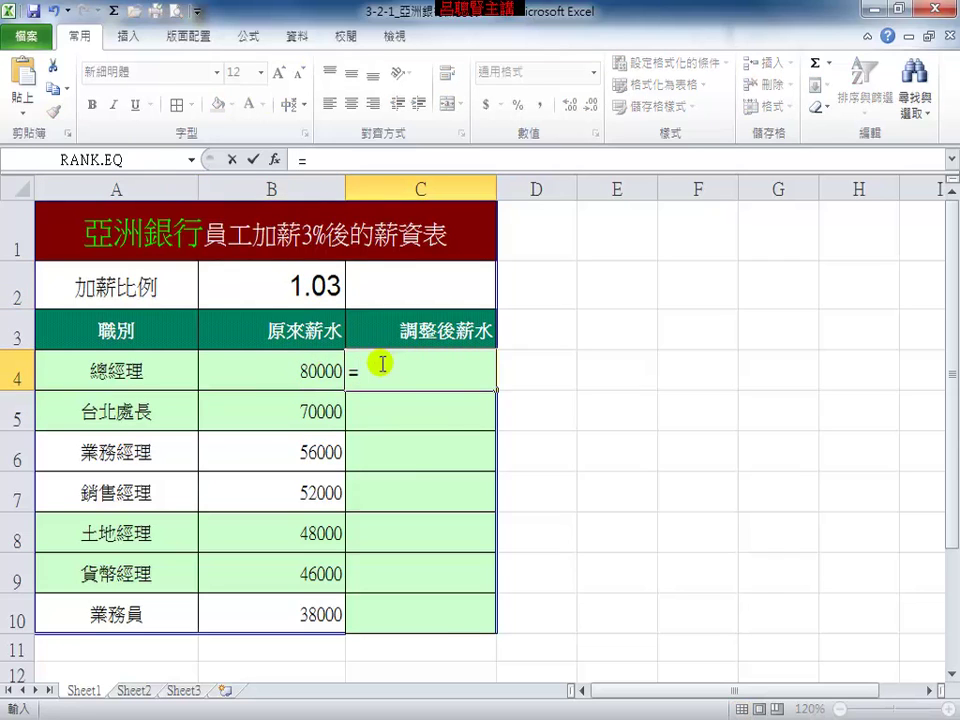
{"action": "type", "text": "b4"}
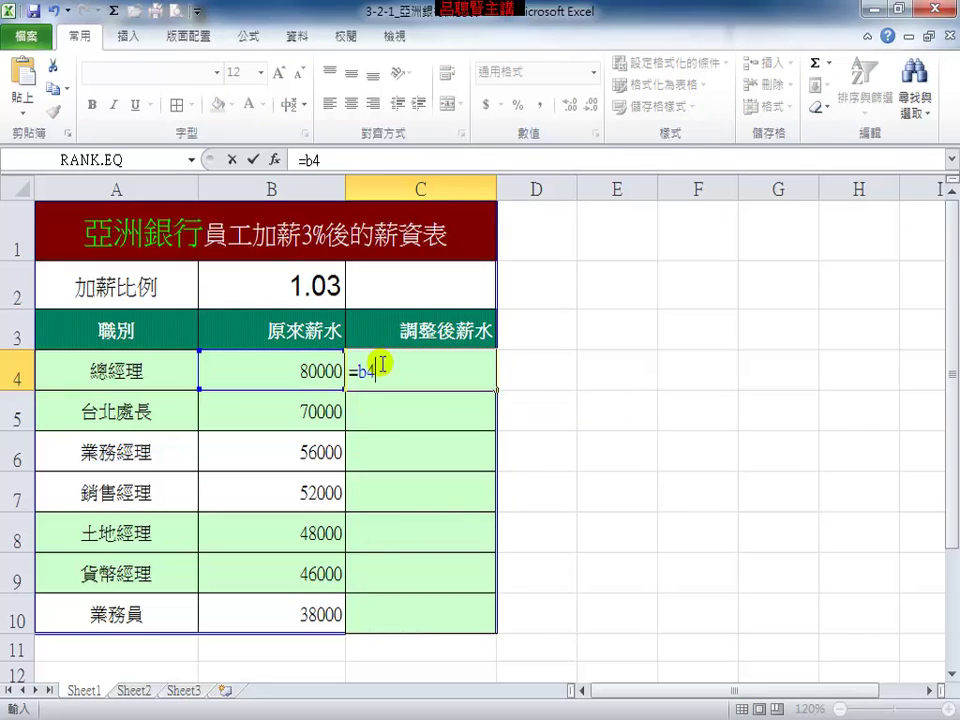
{"action": "type", "text": "*b"}
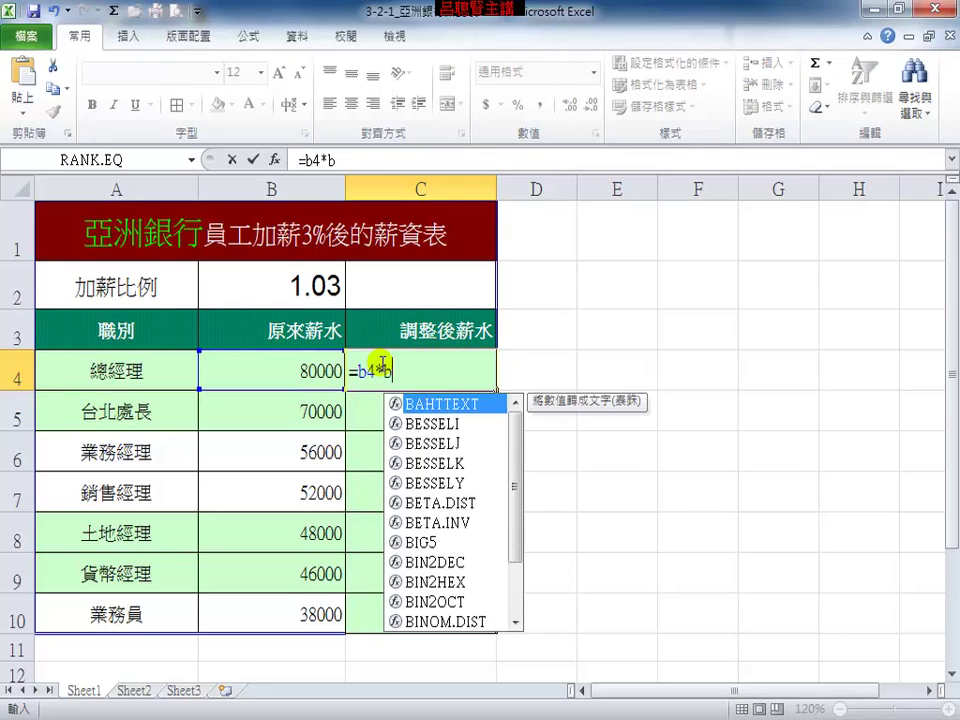
{"action": "type", "text": "2"}
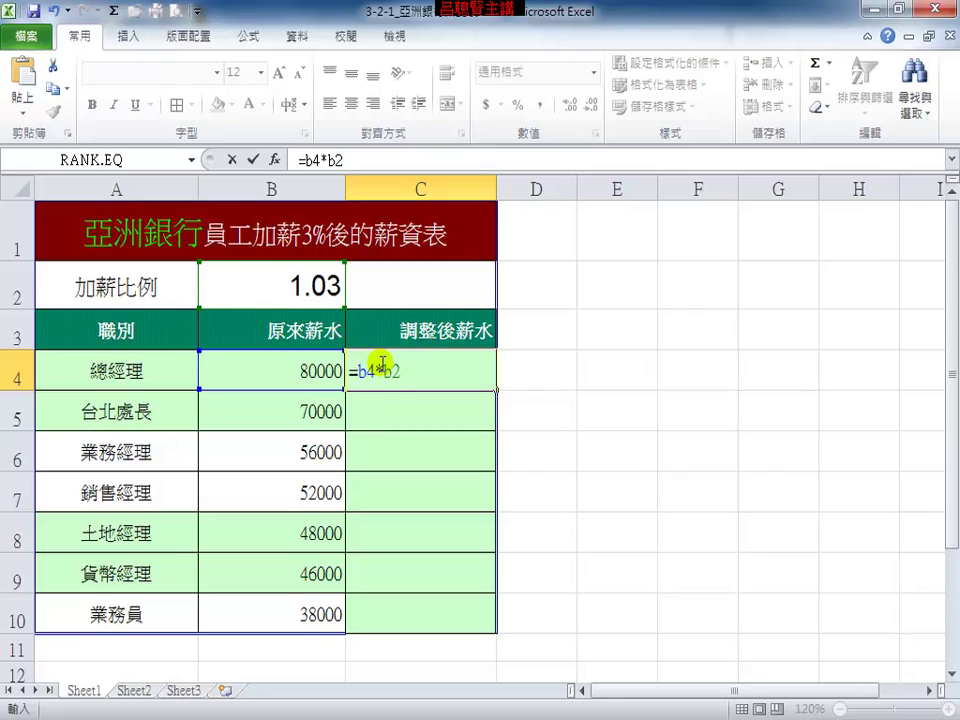
{"action": "key", "text": "Return"}
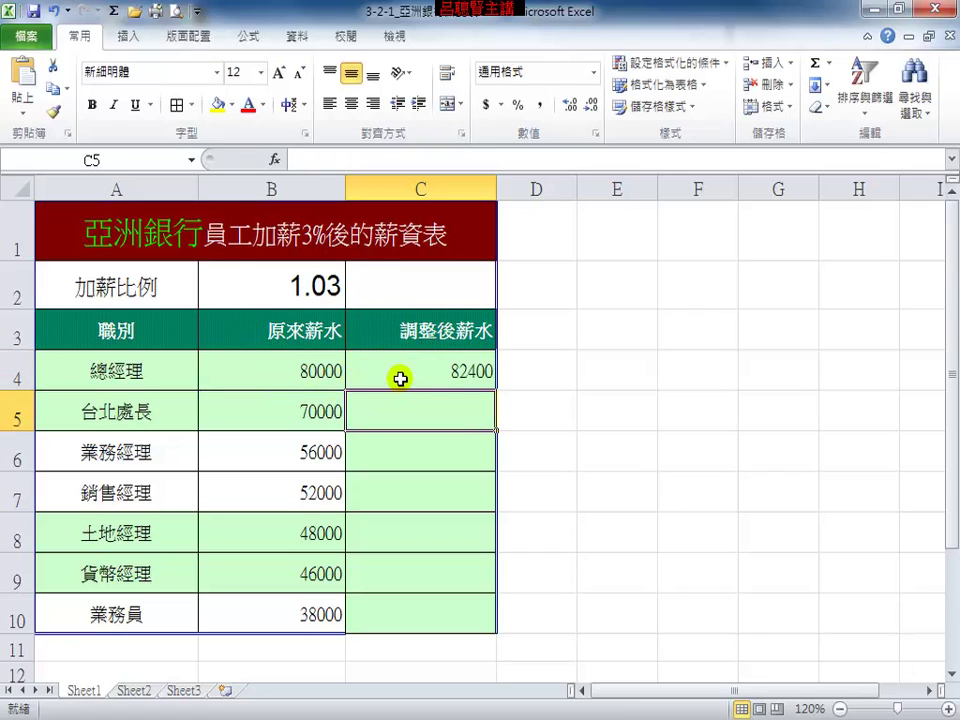
{"action": "left_click", "coordinate": [303, 378]}
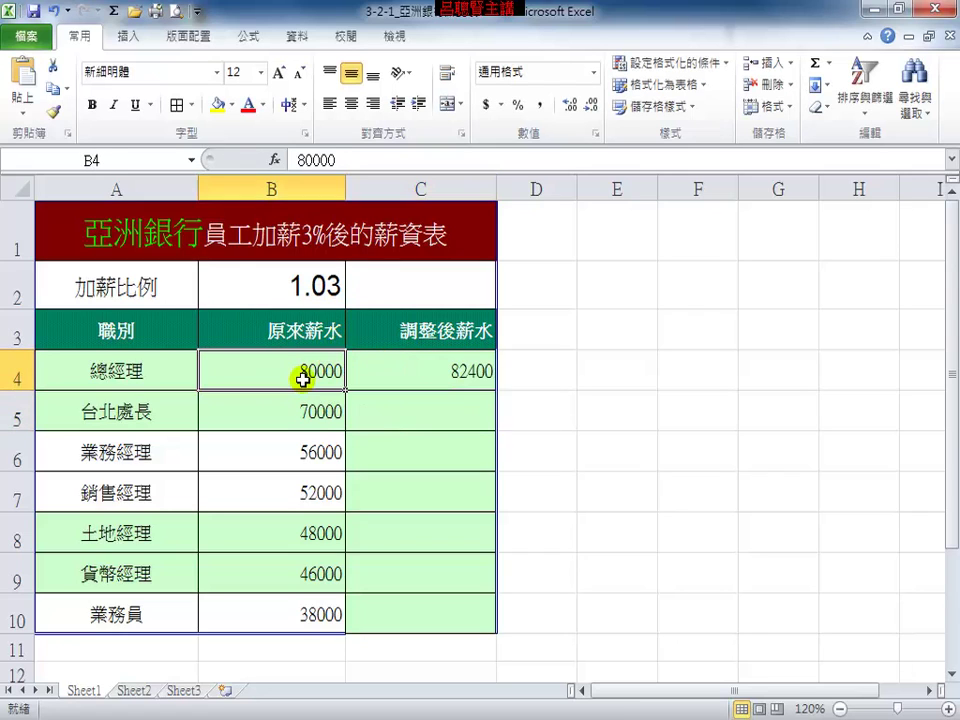
{"action": "left_click", "coordinate": [431, 374]}
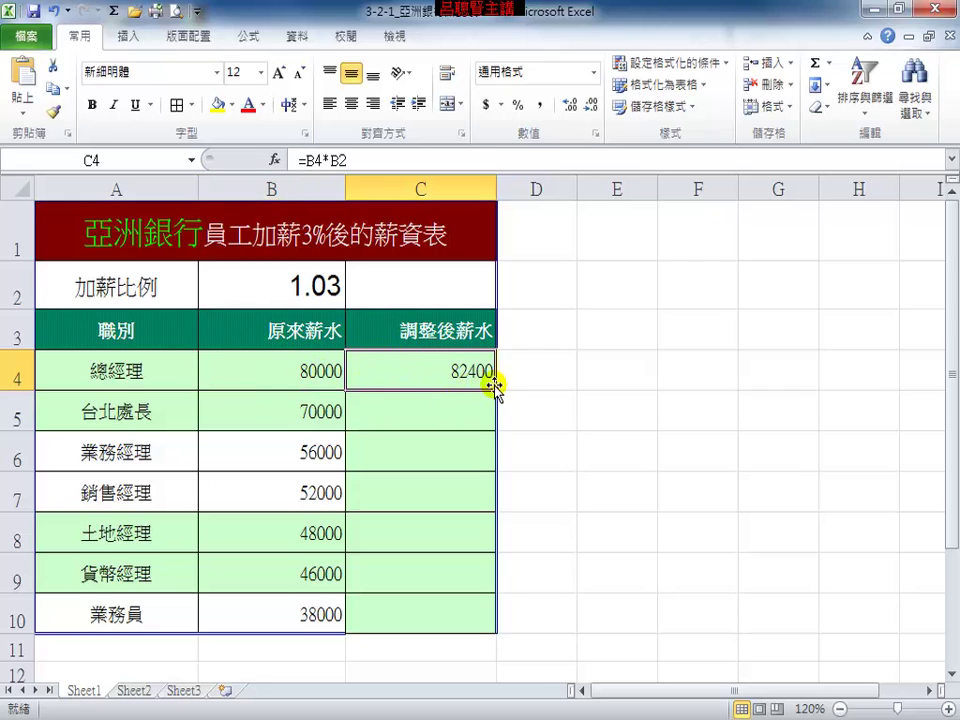
- Copy C4's formula into C5 and compare its =B5*B3 references with C4's =B4*B2
{"action": "left_click_drag", "start_coordinate": [493, 385], "coordinate": [460, 421]}
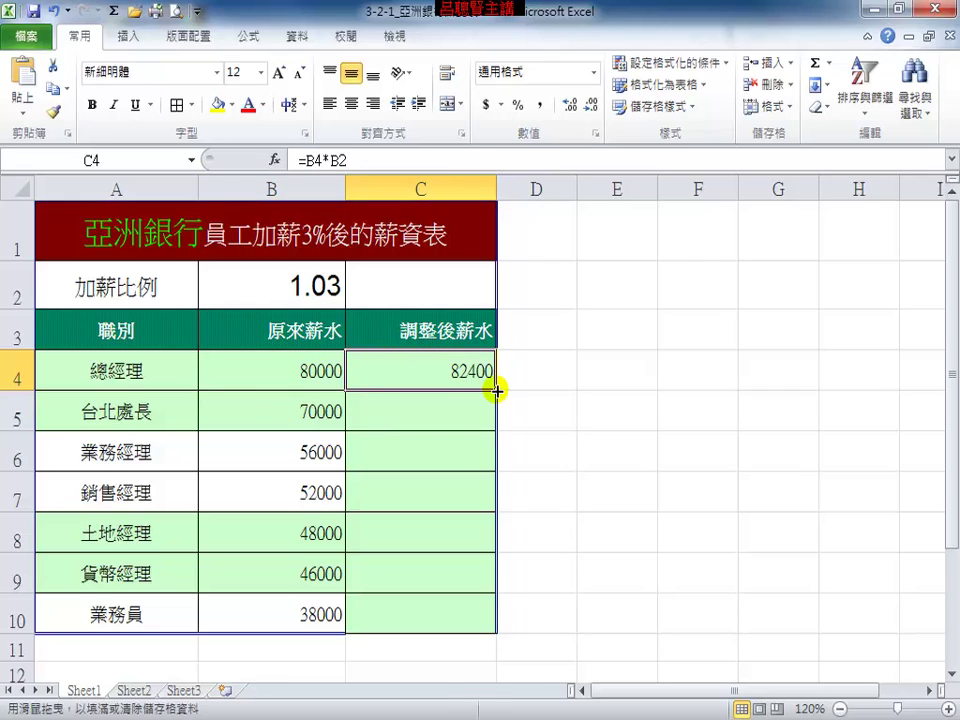
{"action": "left_click", "coordinate": [447, 414]}
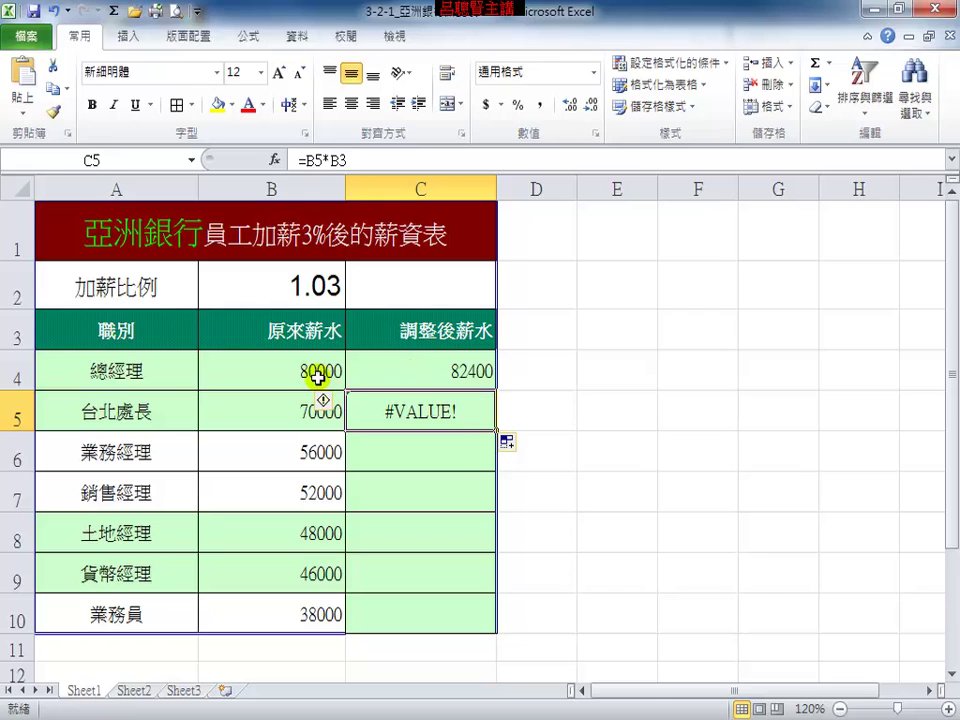
{"action": "left_click", "coordinate": [318, 377]}
{"action": "left_click", "coordinate": [322, 287]}
{"action": "left_click", "coordinate": [427, 371]}
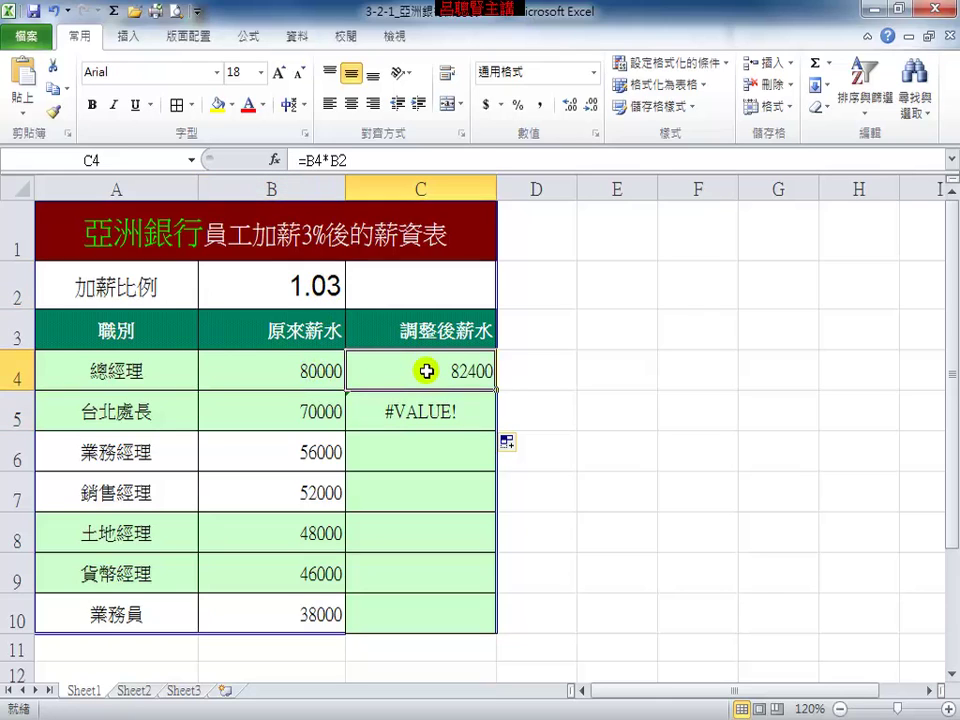
{"action": "left_click", "coordinate": [322, 411]}
{"action": "left_click", "coordinate": [321, 327]}
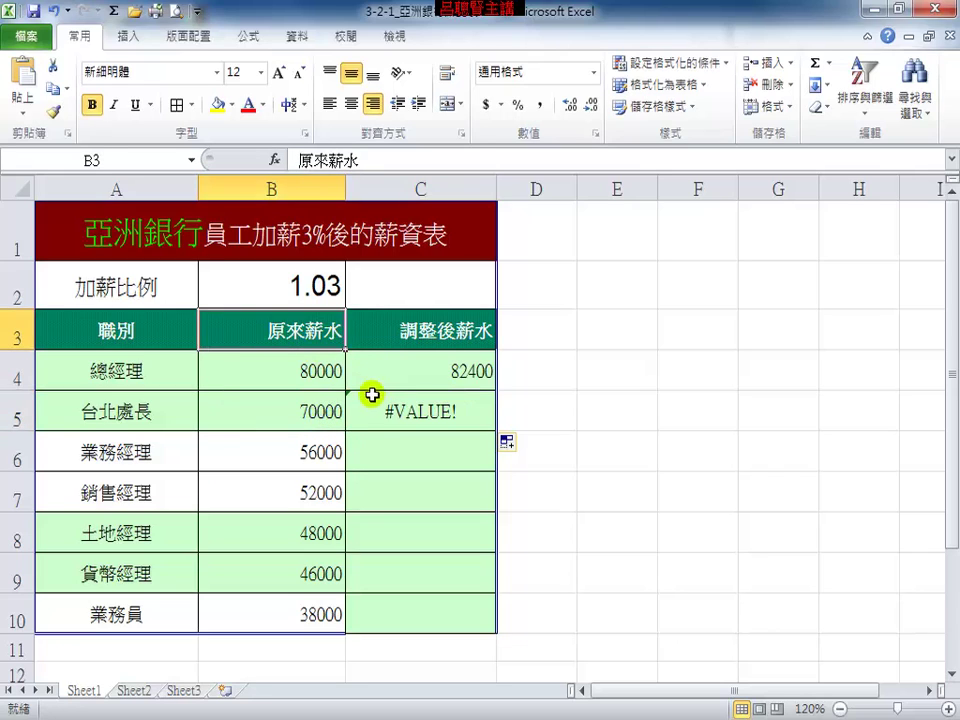
{"action": "left_click", "coordinate": [403, 411]}
{"action": "left_click", "coordinate": [313, 413]}
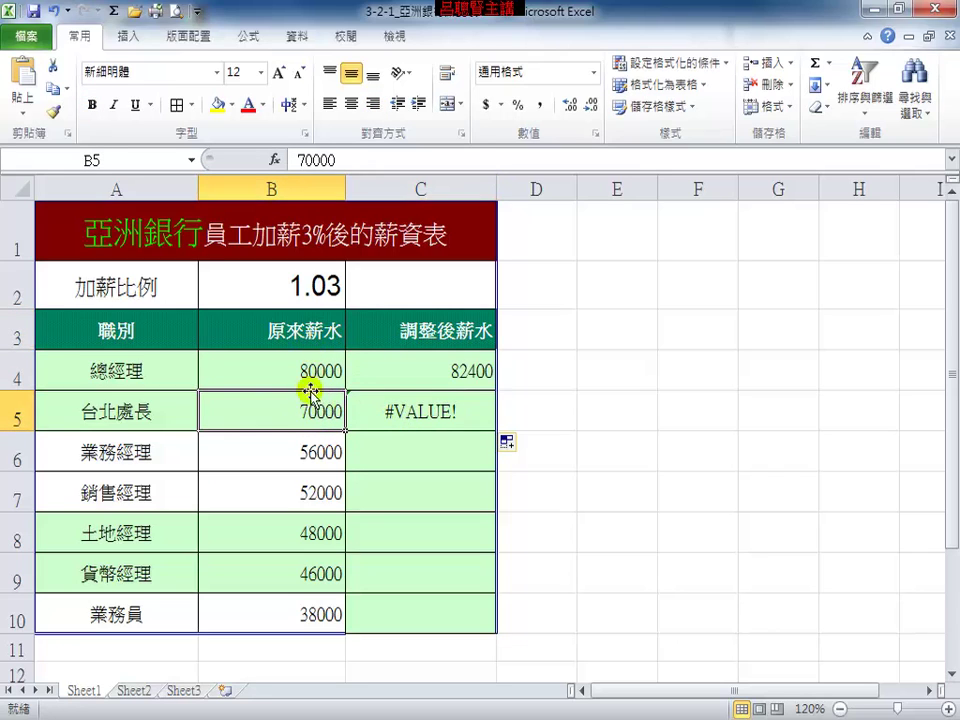
{"action": "left_click", "coordinate": [305, 336]}
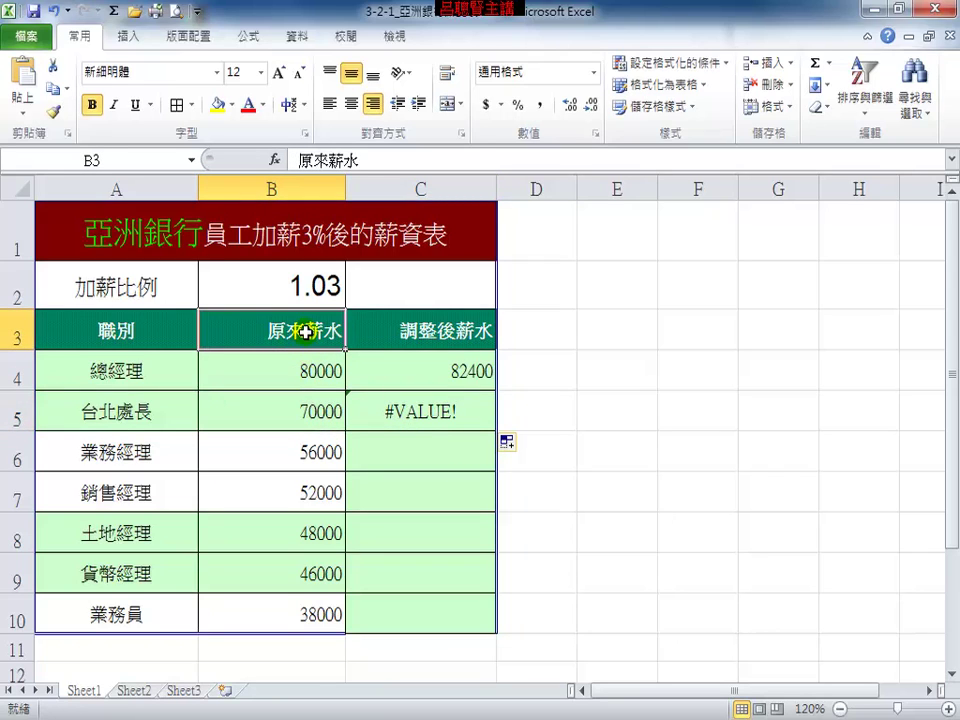
{"action": "left_click", "coordinate": [449, 420]}
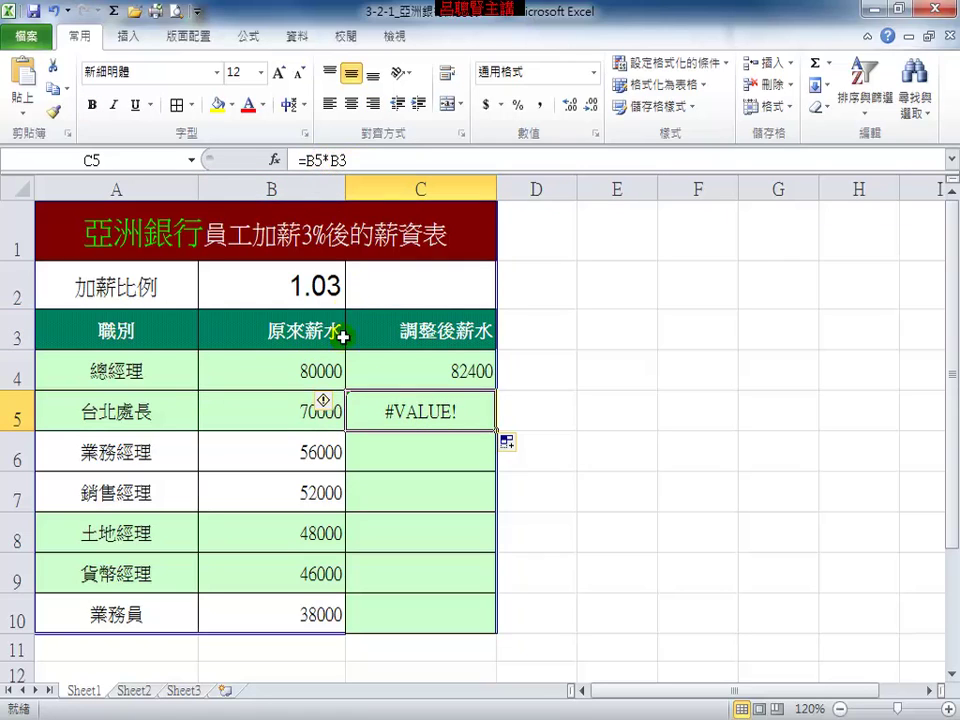
{"action": "left_click", "coordinate": [288, 408]}
{"action": "left_click", "coordinate": [322, 334]}
{"action": "left_click", "coordinate": [450, 414]}
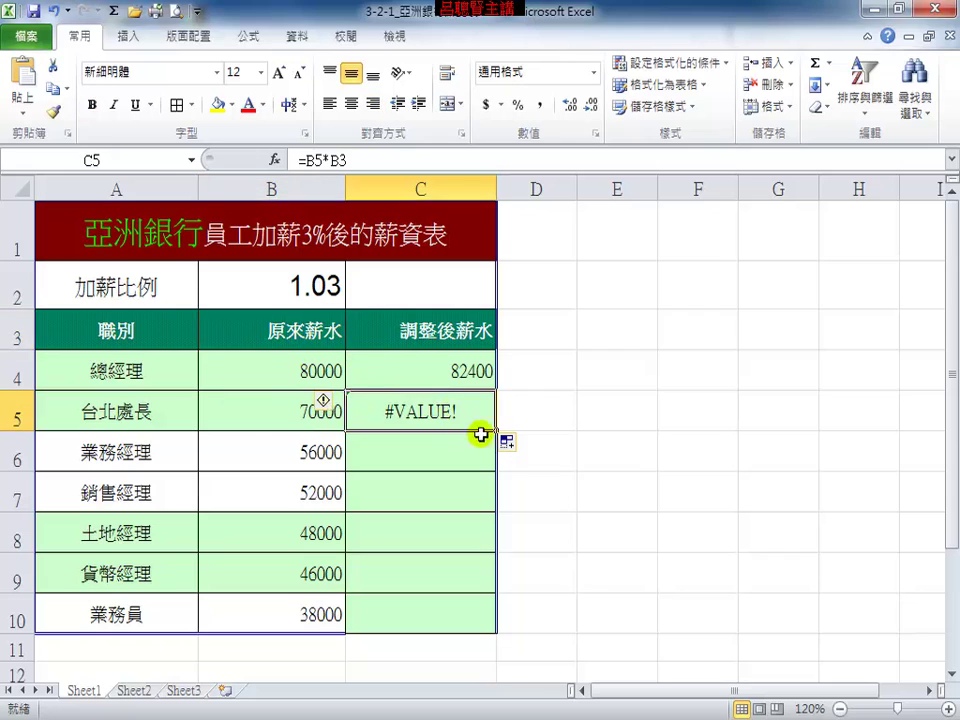
{"action": "left_click_drag", "start_coordinate": [497, 434], "coordinate": [482, 476]}
{"action": "left_click", "coordinate": [458, 454]}
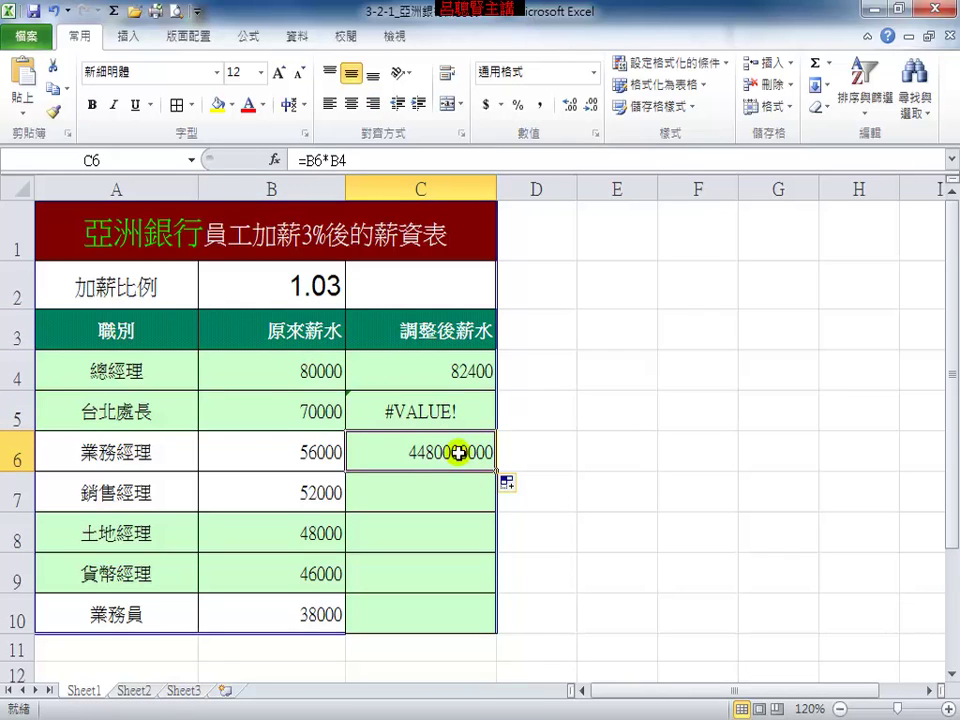
{"action": "left_click", "coordinate": [311, 452]}
{"action": "left_click", "coordinate": [317, 371]}
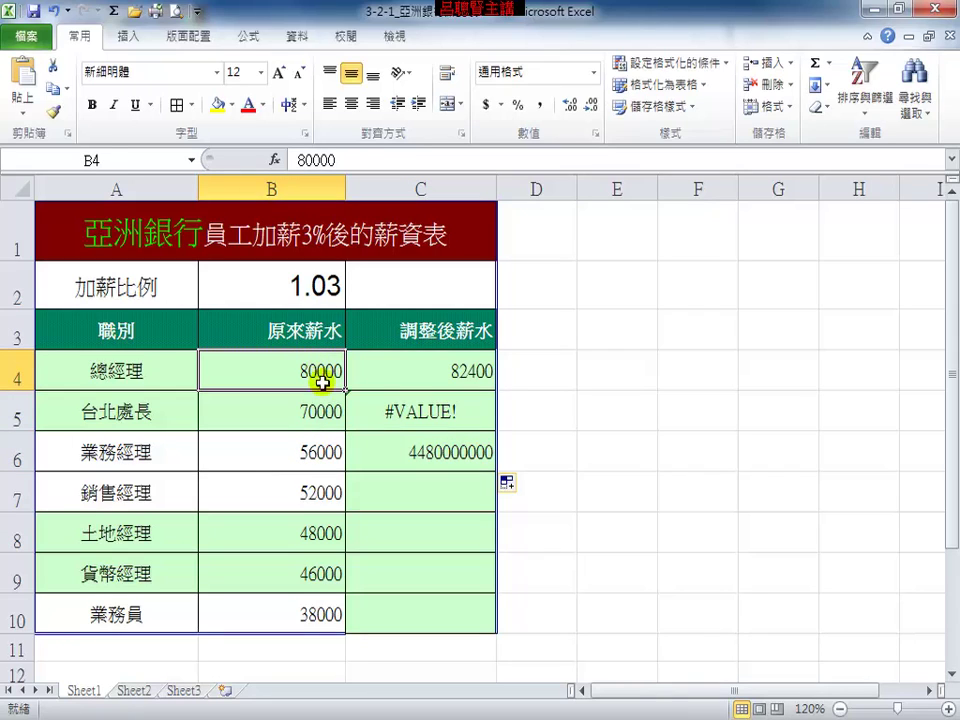
{"action": "left_click", "coordinate": [329, 457]}
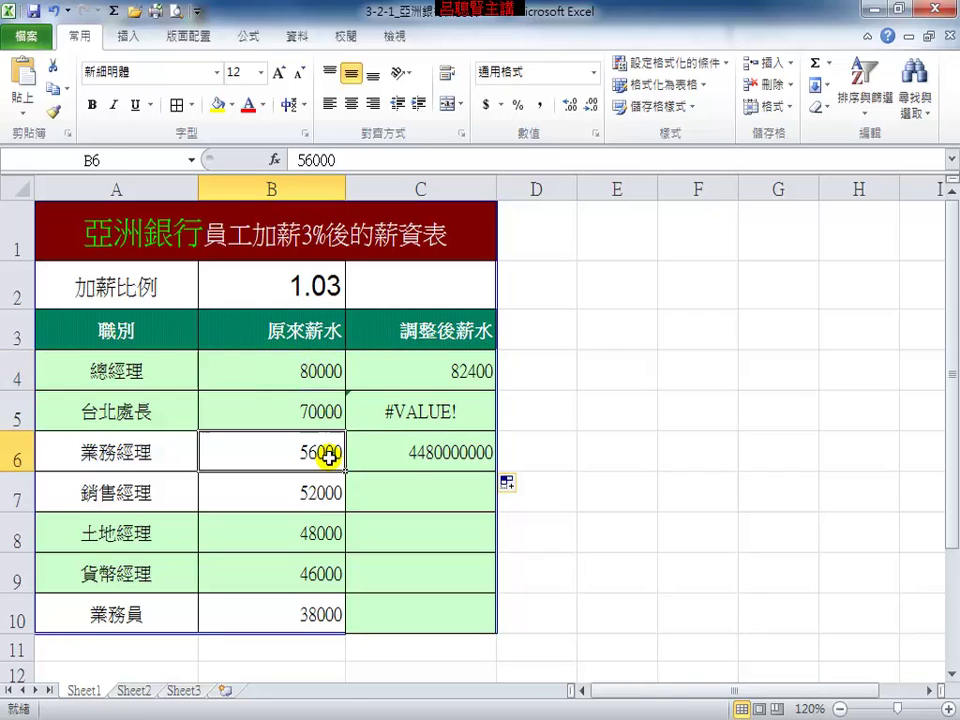
{"action": "left_click", "coordinate": [435, 455]}
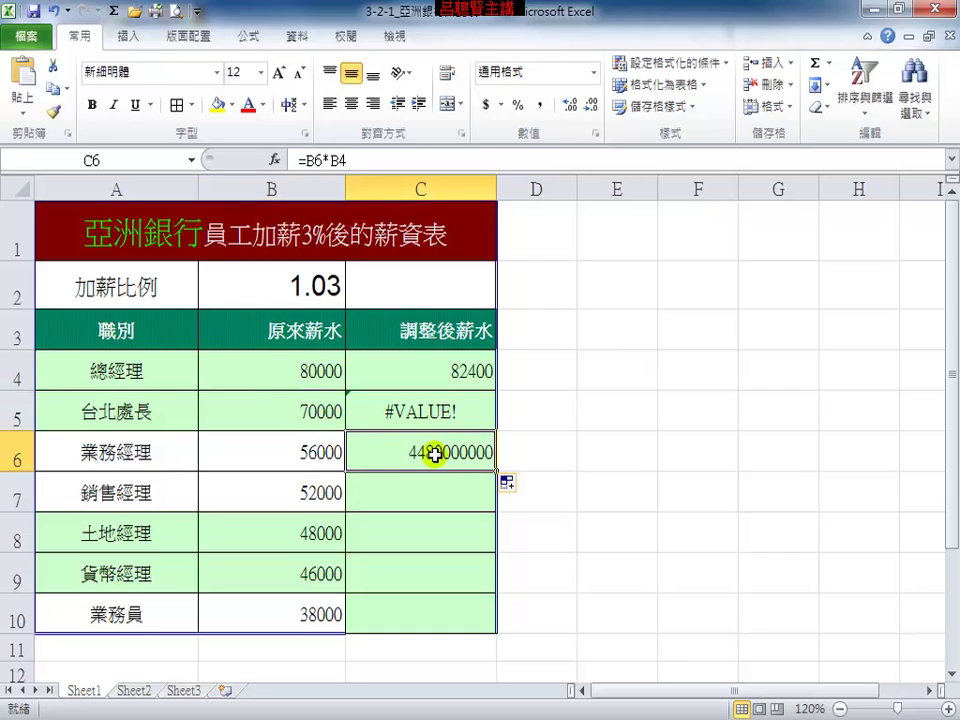
{"action": "left_click", "coordinate": [437, 370]}
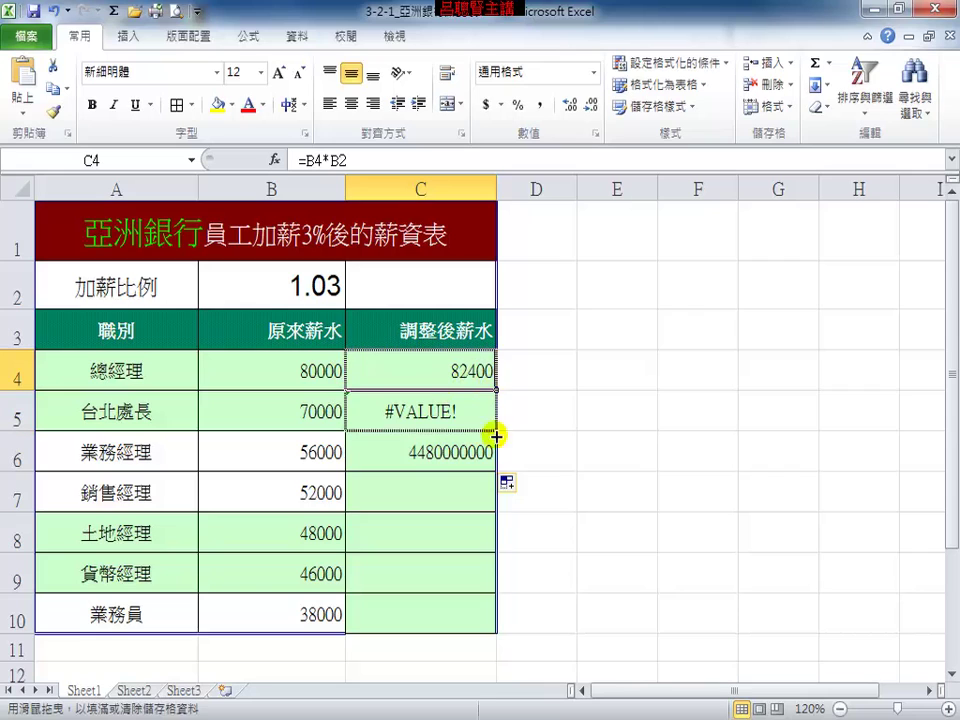
- Fill C4's formula down to C9, then point out B2, B4 and B6 as shifted references
{"action": "left_click_drag", "start_coordinate": [496, 386], "coordinate": [491, 585]}
{"action": "left_click", "coordinate": [476, 358]}
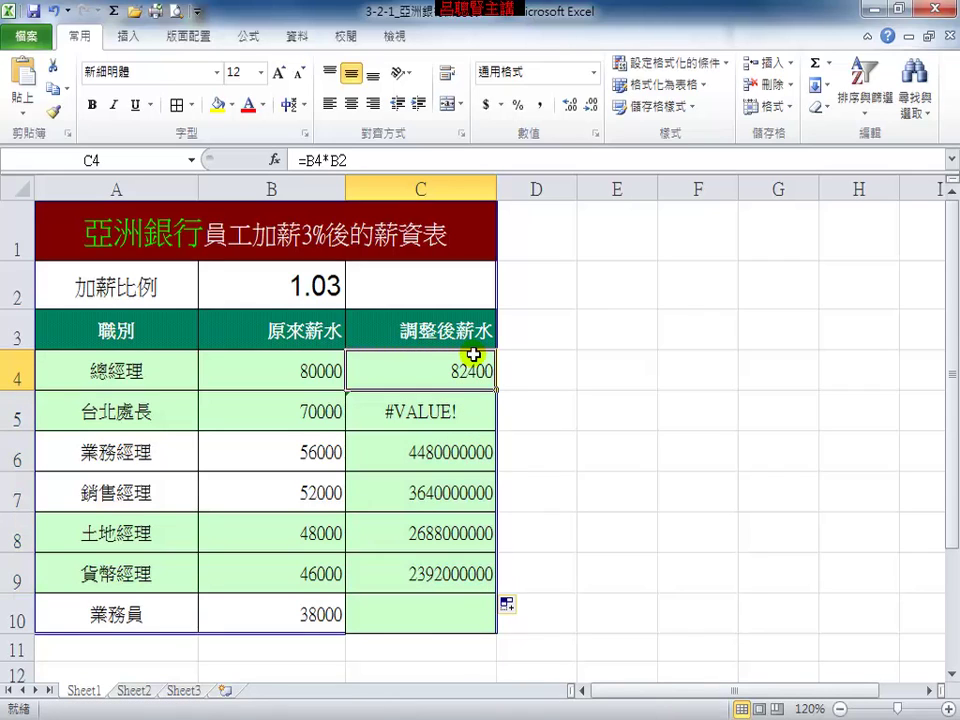
{"action": "left_click", "coordinate": [330, 296]}
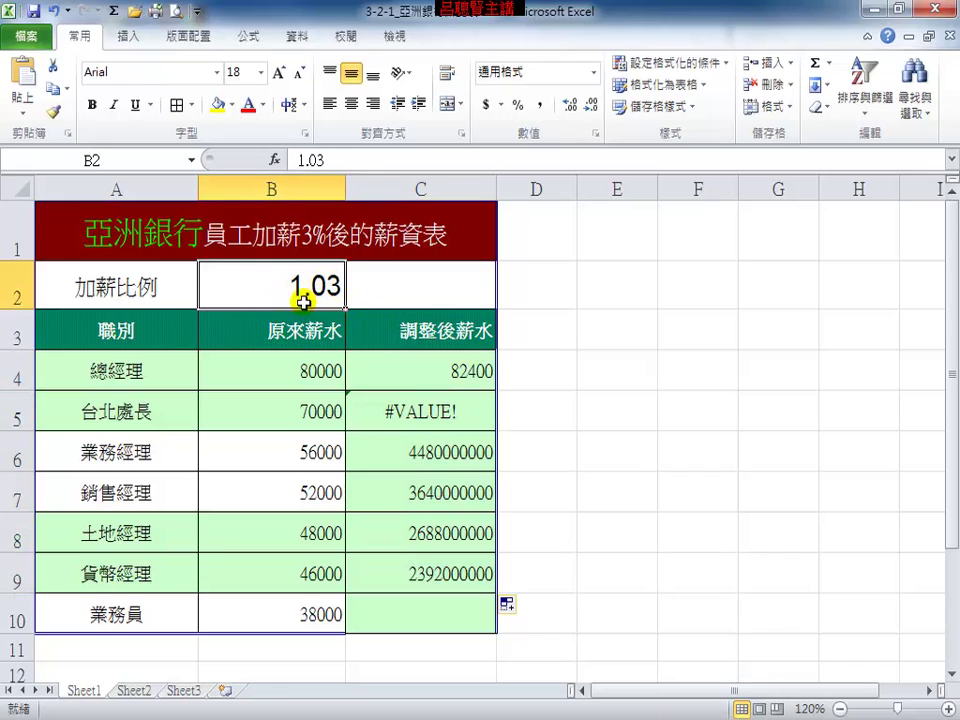
{"action": "left_click", "coordinate": [288, 372]}
{"action": "left_click", "coordinate": [312, 438]}
{"action": "left_click", "coordinate": [315, 285]}
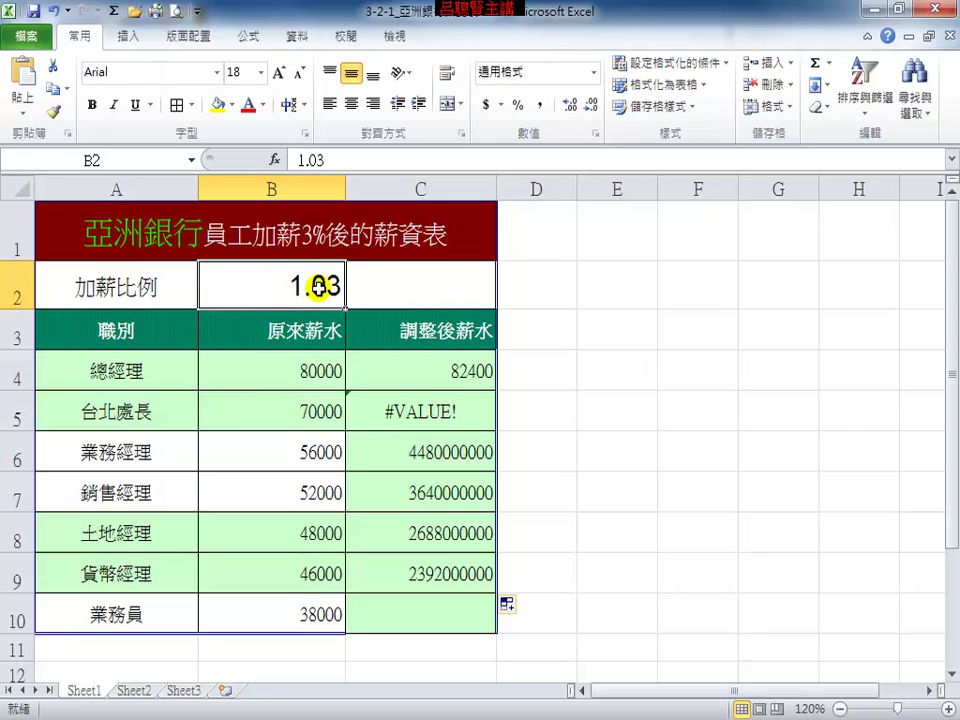
{"action": "left_click", "coordinate": [438, 379]}
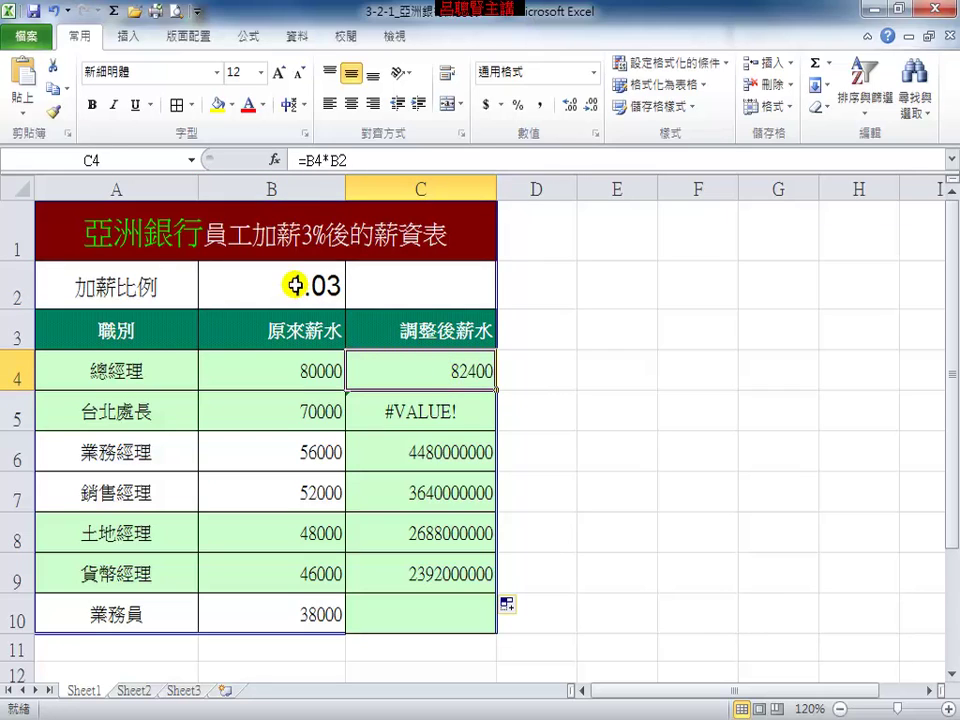
- Lock C4's raise-ratio reference so the formula reads =B4*$B$2, still giving 82400
{"action": "left_click", "coordinate": [335, 157]}
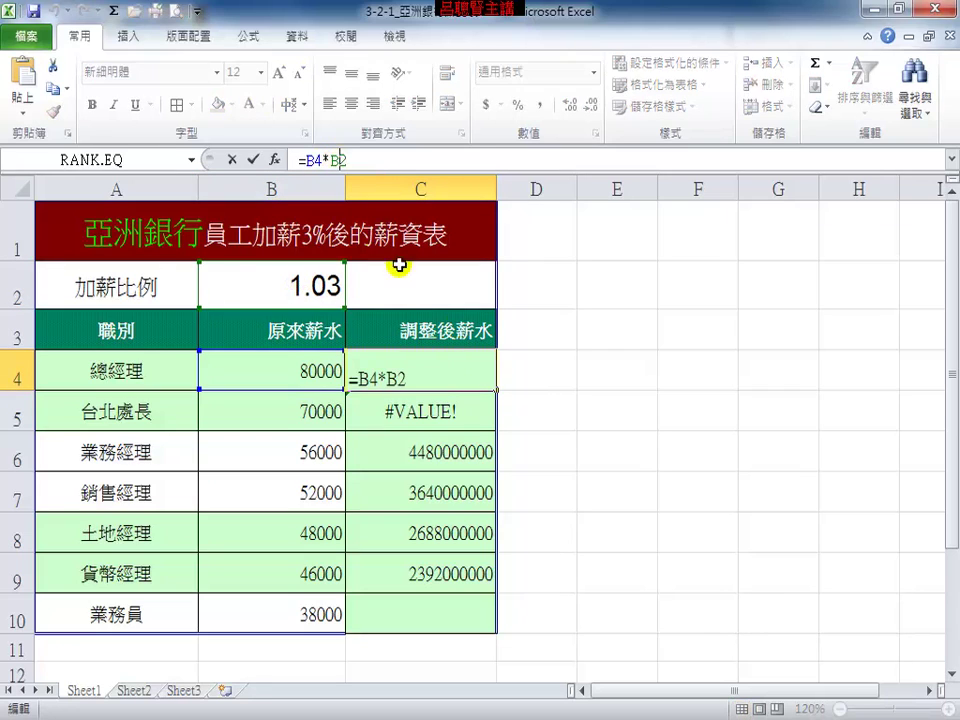
{"action": "key", "text": "F4"}
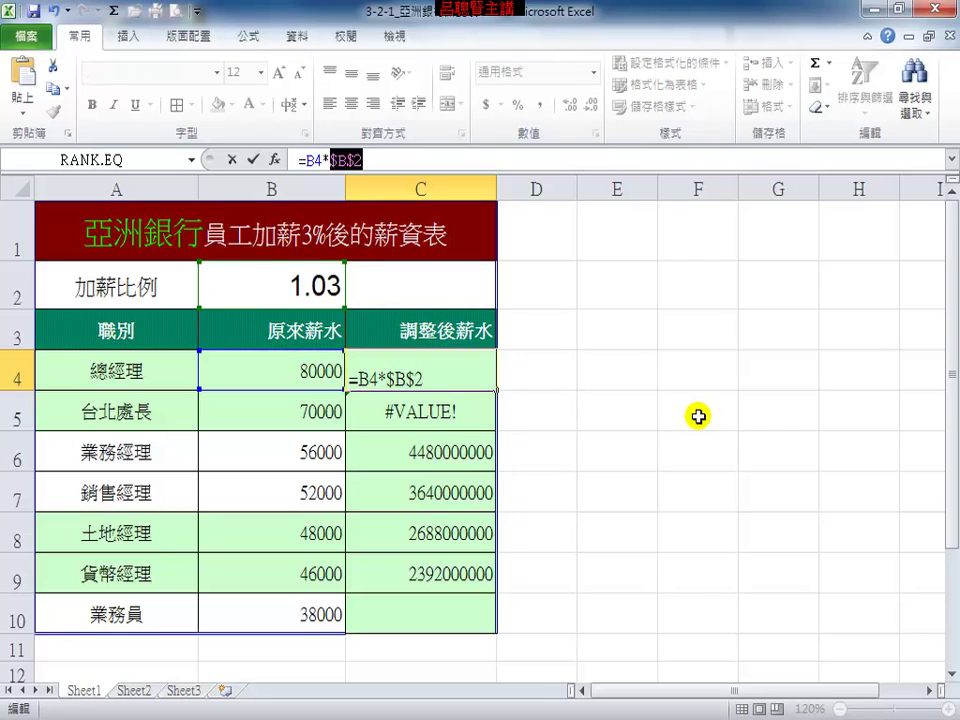
{"action": "key", "text": "F4"}
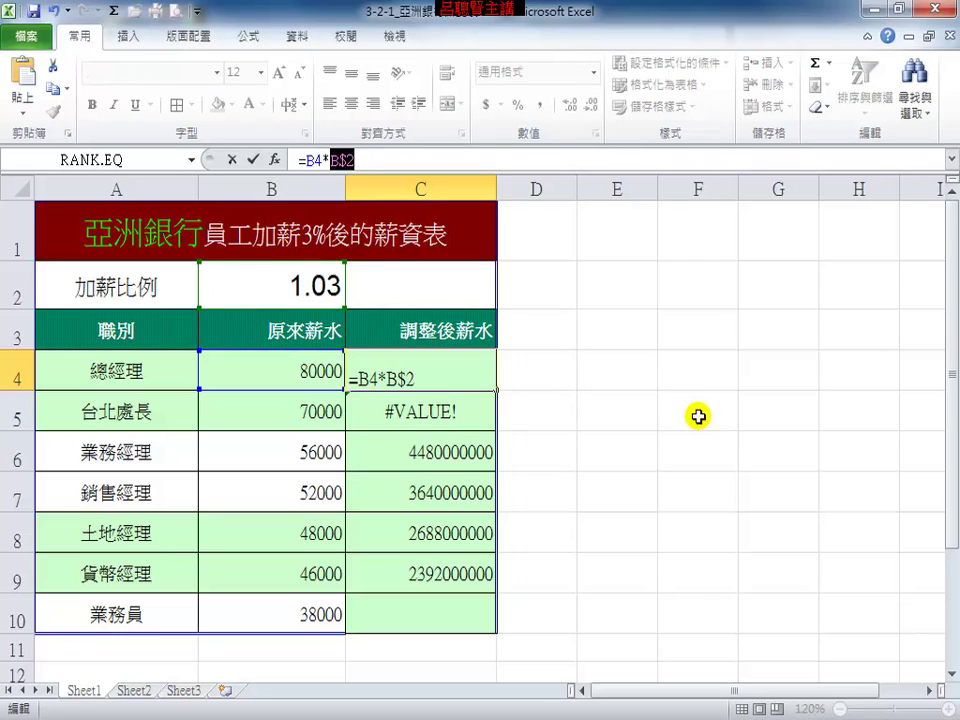
{"action": "key", "text": "F4"}
{"action": "key", "text": "F4"}
{"action": "key", "text": "F4"}
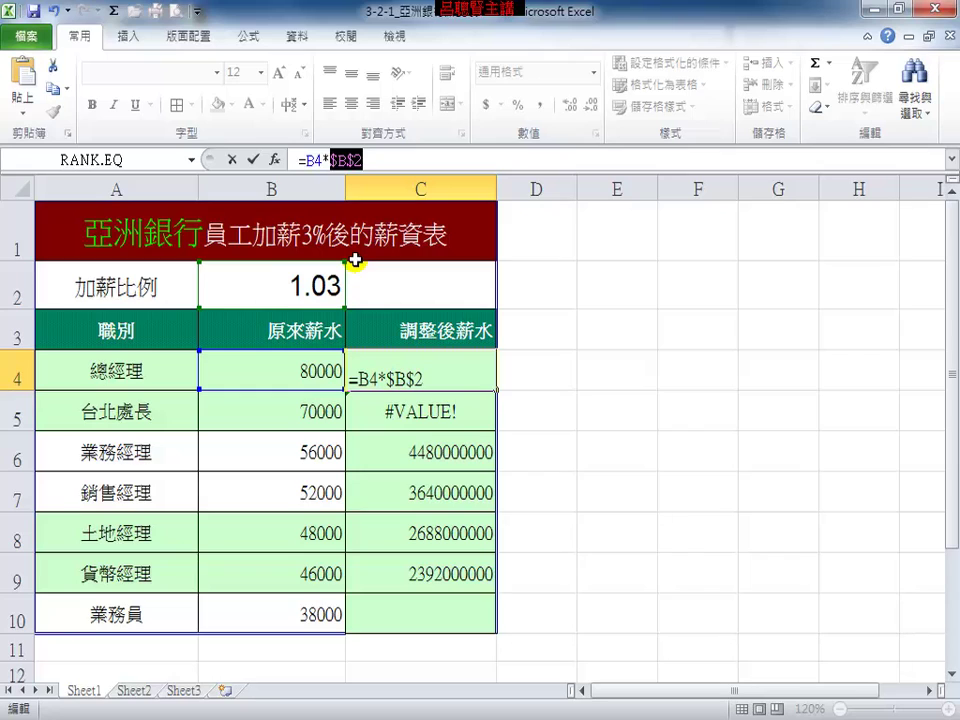
{"action": "key", "text": "F4"}
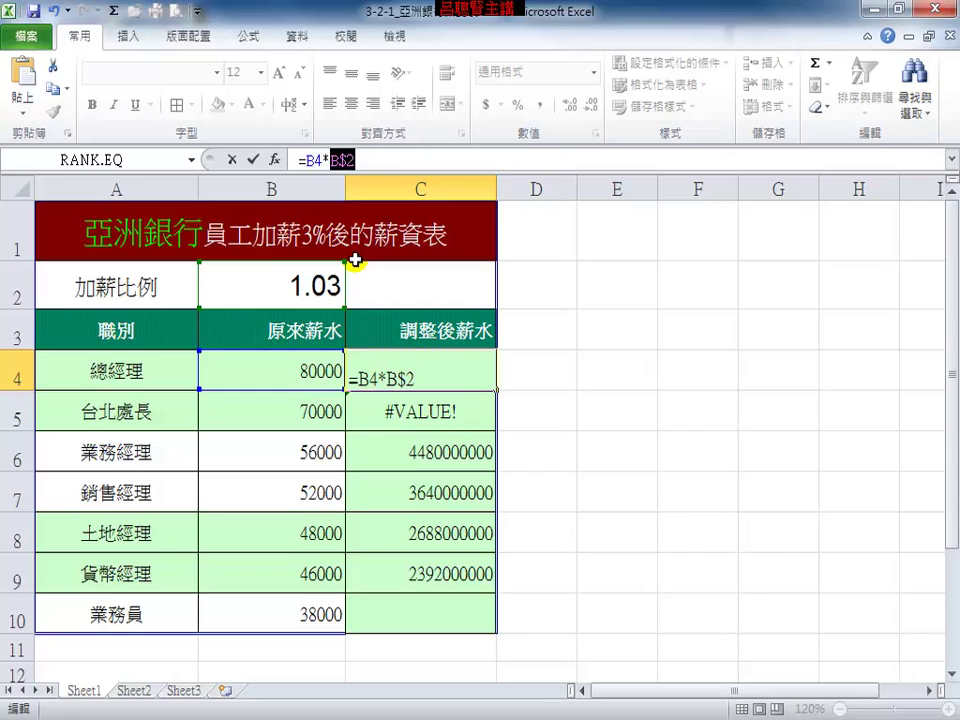
{"action": "key", "text": "F4"}
{"action": "key", "text": "F4"}
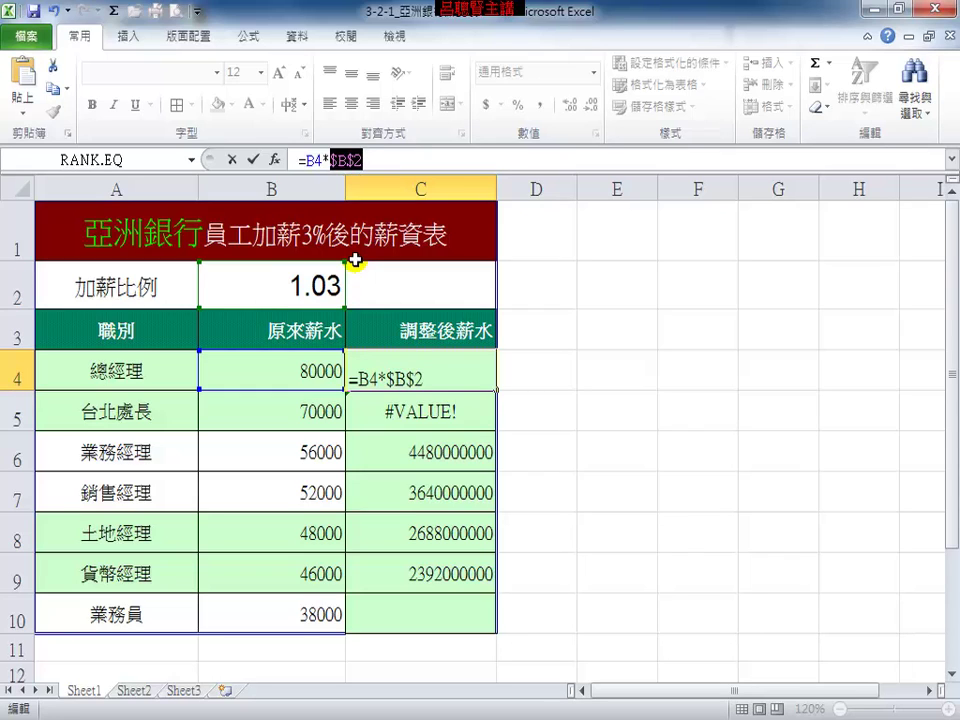
{"action": "key", "text": "Return"}
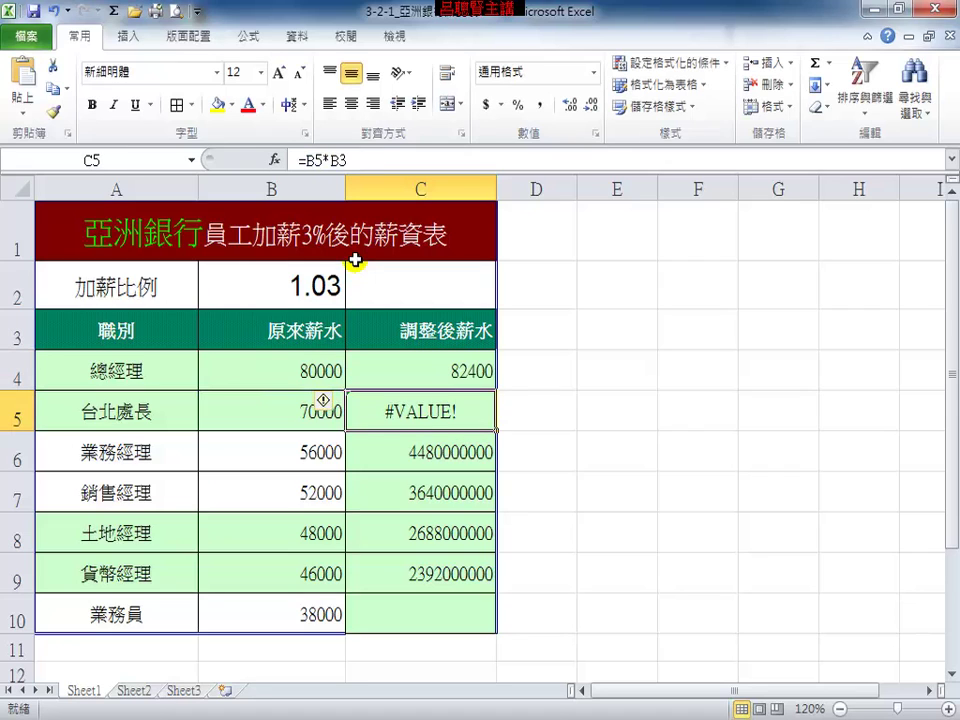
- Copy C4's =B4*$B$2 formula down to C10, giving 72100 through 39140
{"action": "left_click", "coordinate": [428, 371]}
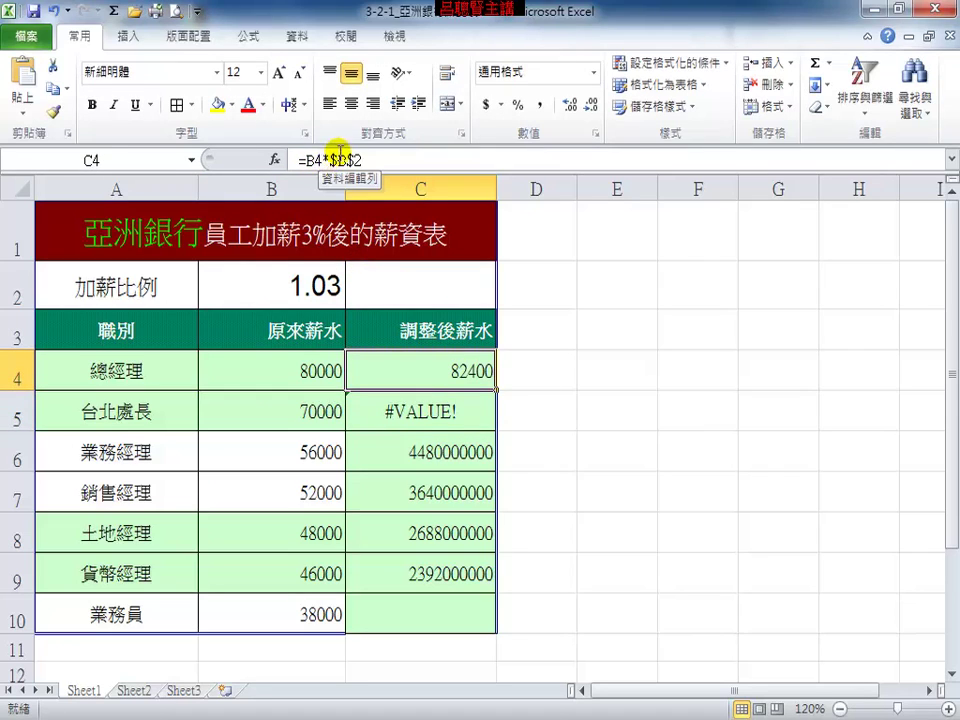
{"action": "left_click_drag", "start_coordinate": [493, 389], "coordinate": [490, 622]}
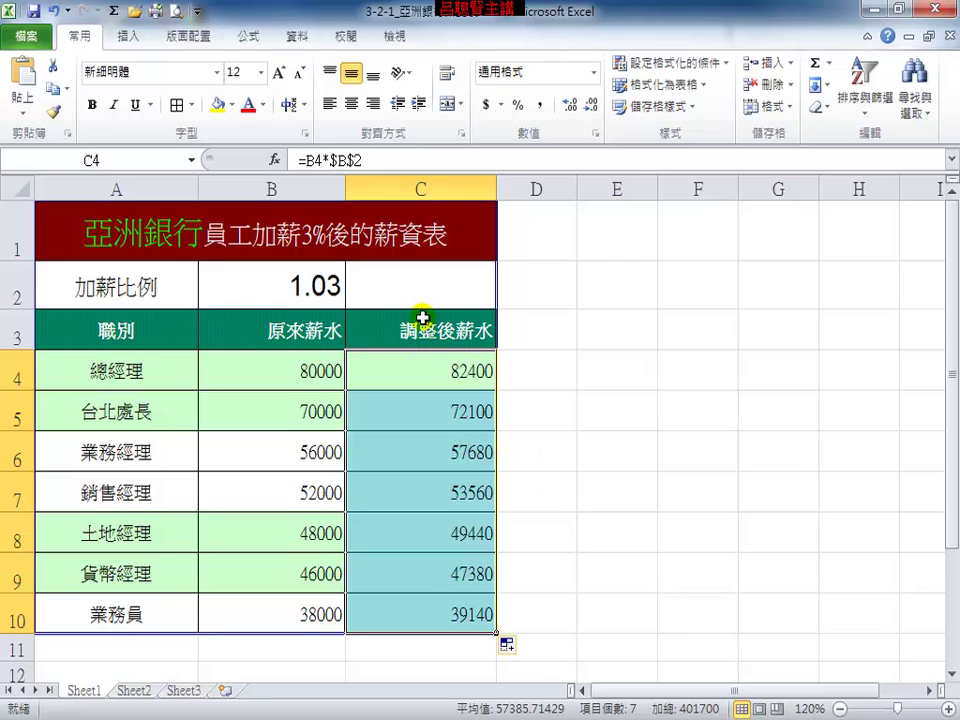
{"action": "left_click", "coordinate": [343, 160]}
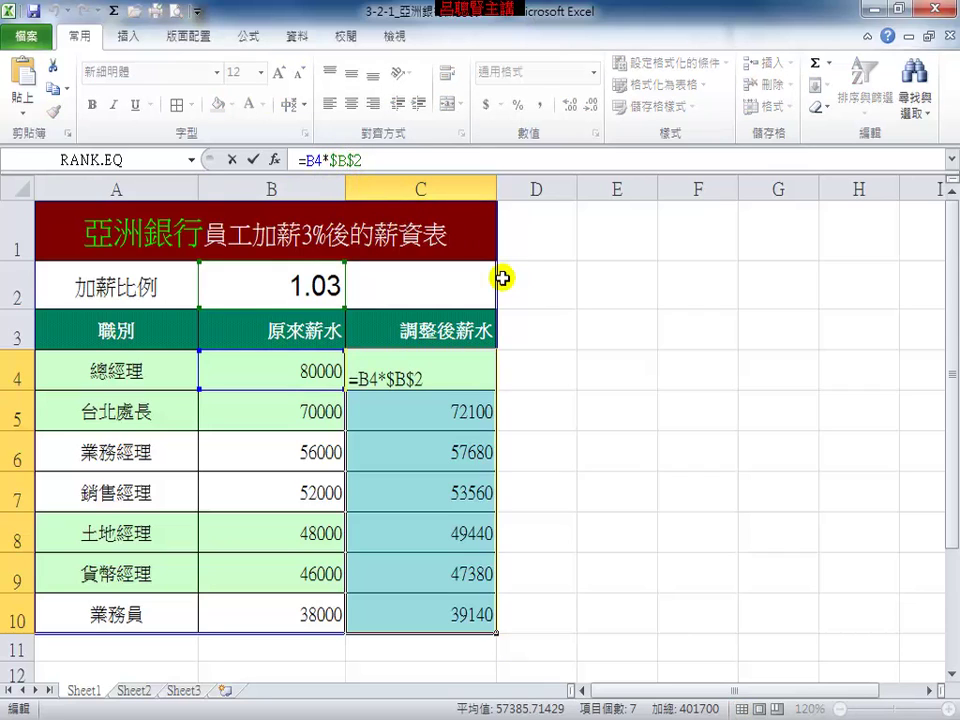
{"action": "key", "text": "F4"}
{"action": "key", "text": "F4"}
{"action": "key", "text": "F4"}
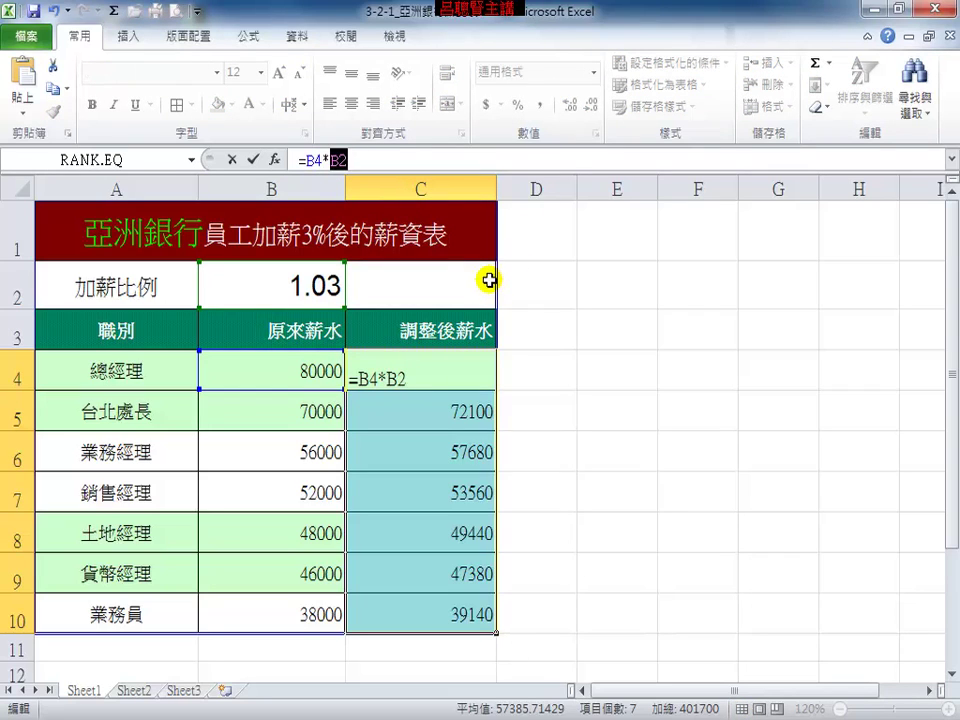
{"action": "key", "text": "F4"}
{"action": "key", "text": "F4"}
{"action": "key", "text": "F4"}
{"action": "key", "text": "F4"}
{"action": "key", "text": "F4"}
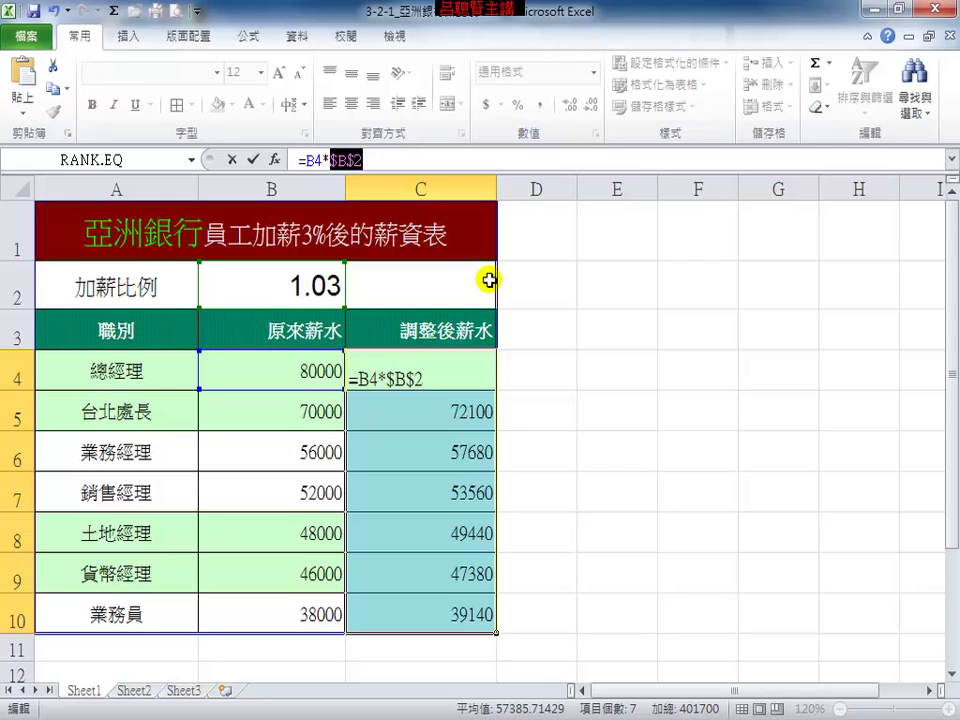
{"action": "key", "text": "Return"}
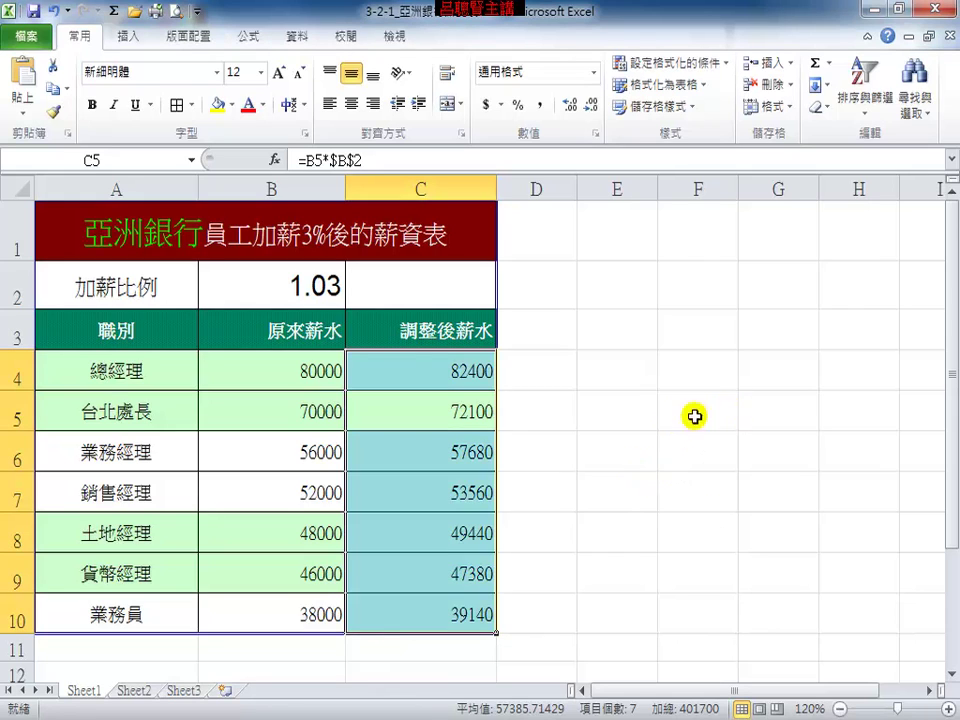
- Give C4:C10 accounting number format and remove two decimal places
{"action": "left_click_drag", "start_coordinate": [460, 388], "coordinate": [455, 615]}
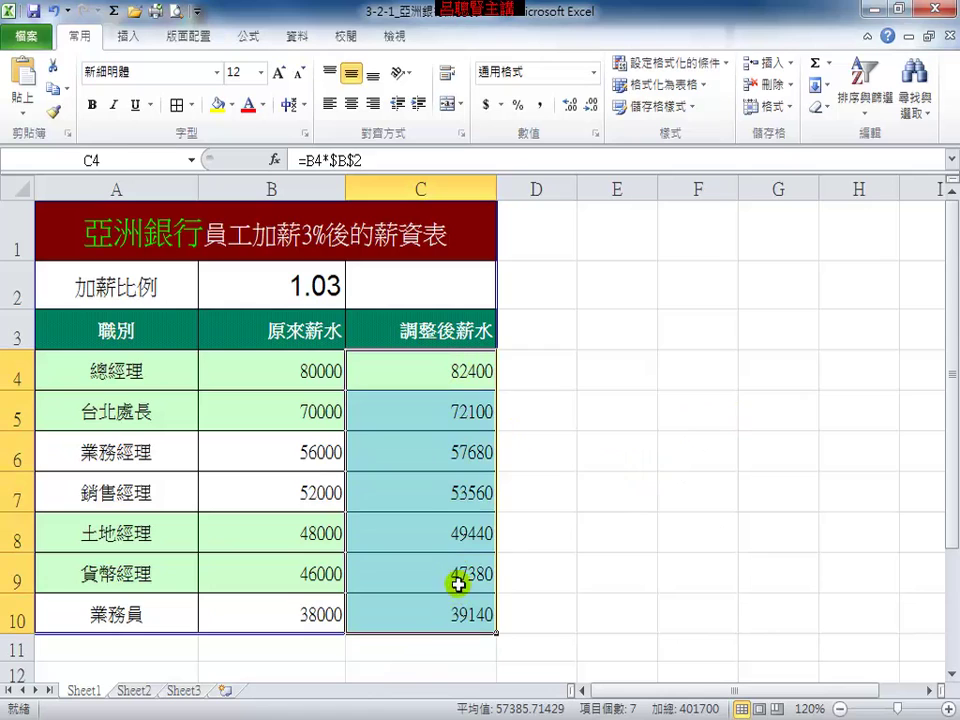
{"action": "left_click", "coordinate": [486, 104]}
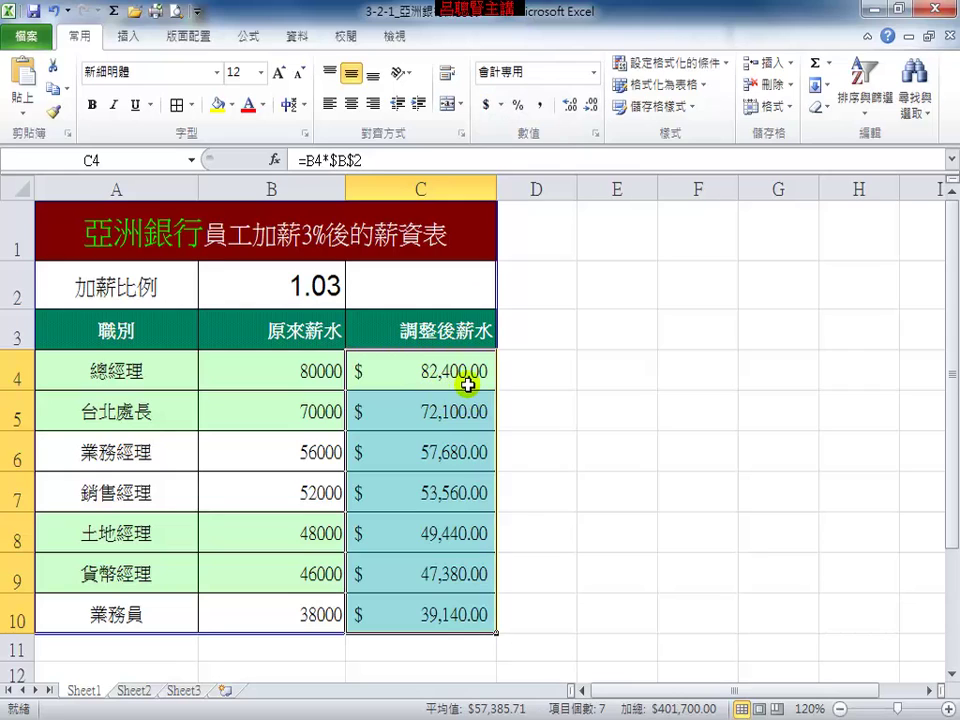
{"action": "left_click", "coordinate": [591, 104]}
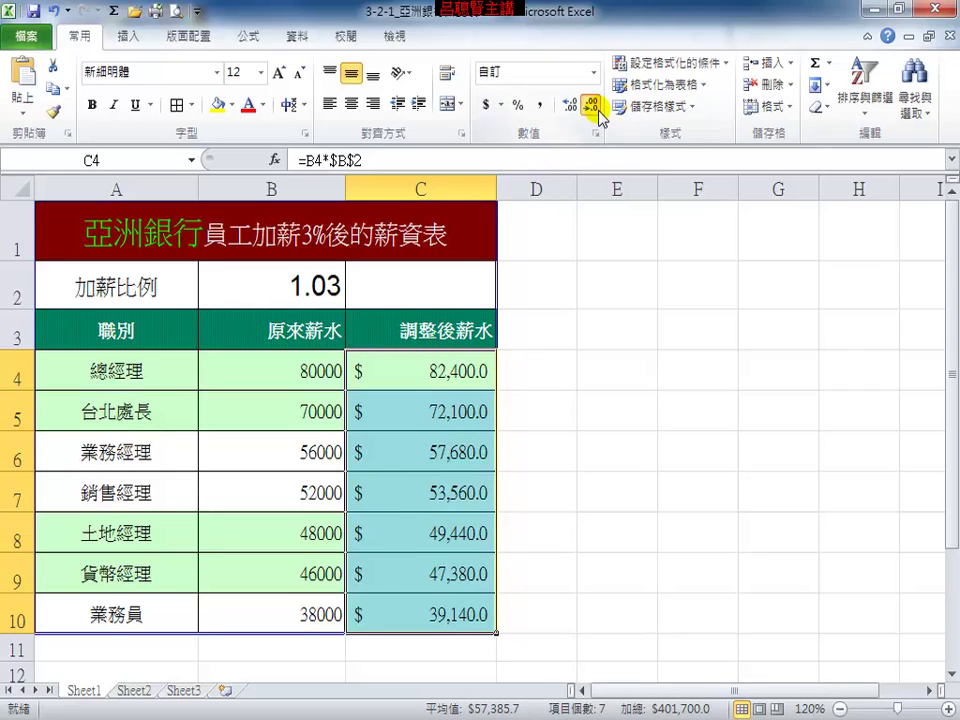
{"action": "left_click", "coordinate": [591, 104]}
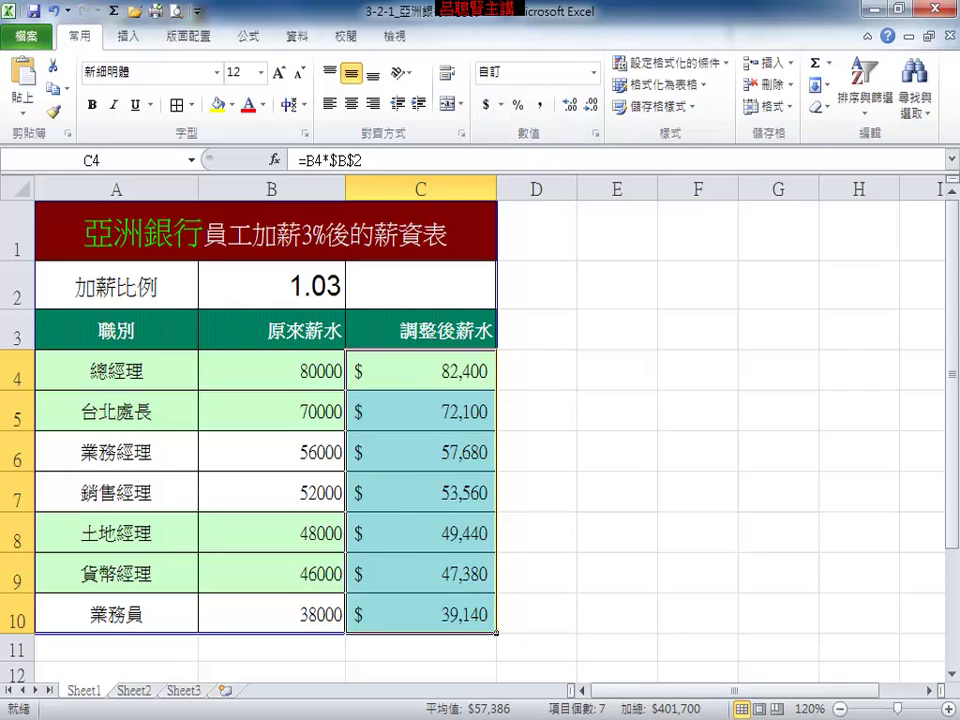
{"action": "left_click", "coordinate": [501, 105]}
- Switch C4:C10's accounting symbol through £, € and ¥, ending on Swiss francs (fr.)
{"action": "left_click", "coordinate": [540, 152]}
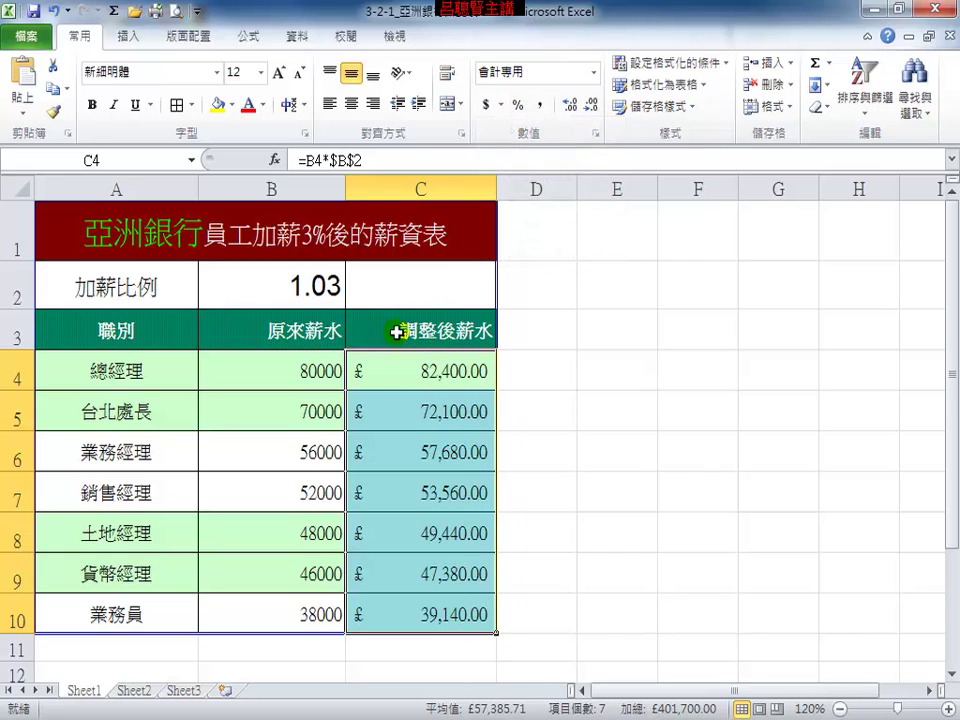
{"action": "left_click", "coordinate": [501, 108]}
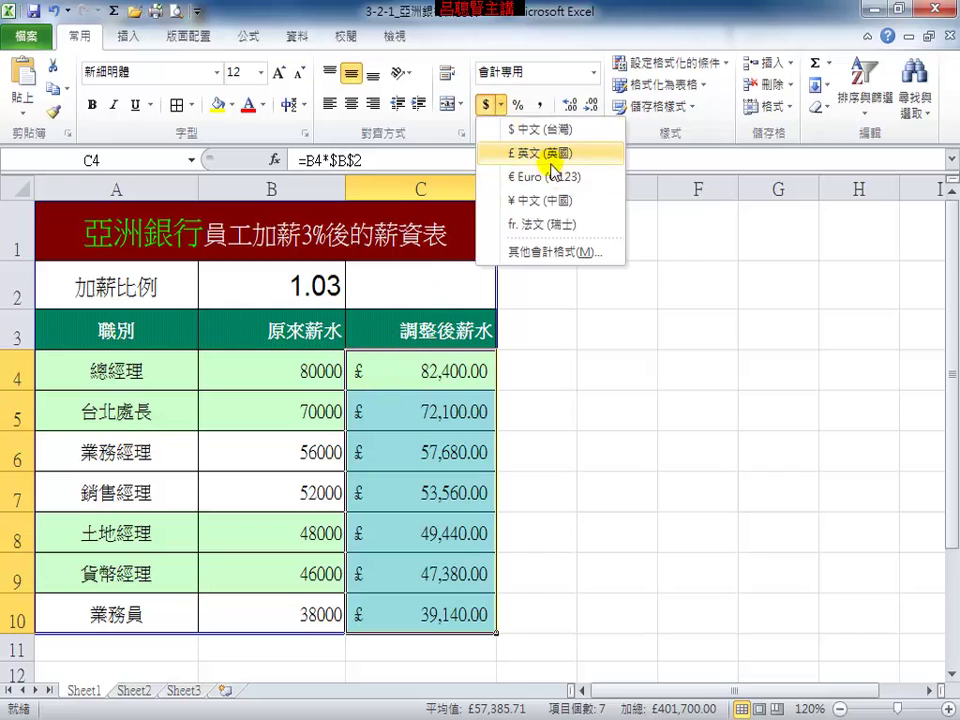
{"action": "left_click", "coordinate": [544, 169]}
{"action": "left_click", "coordinate": [503, 108]}
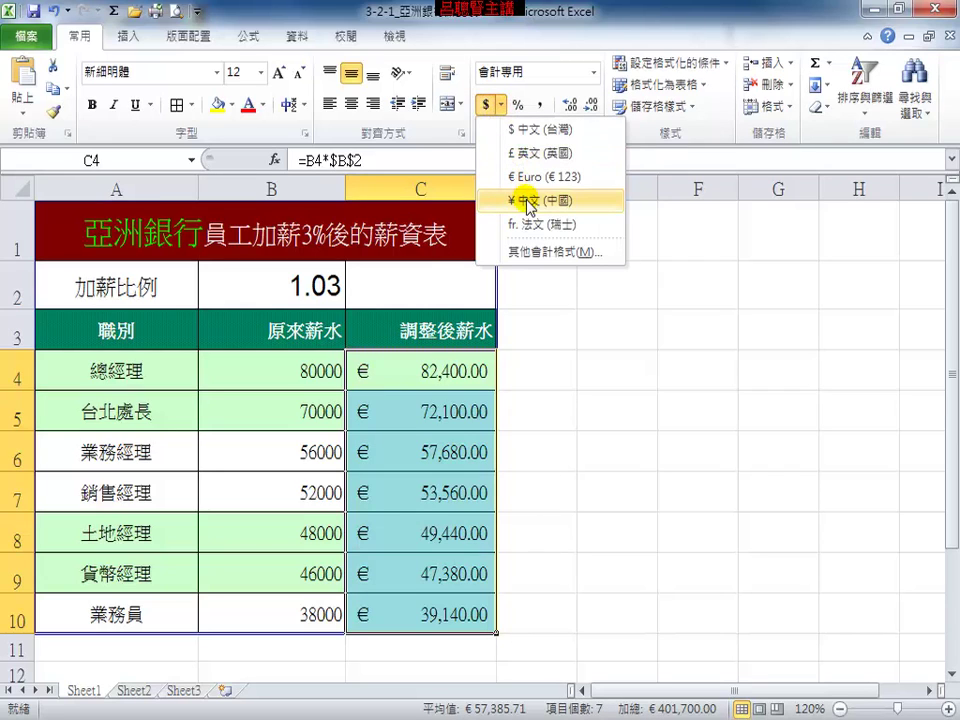
{"action": "left_click", "coordinate": [527, 201]}
{"action": "left_click", "coordinate": [501, 105]}
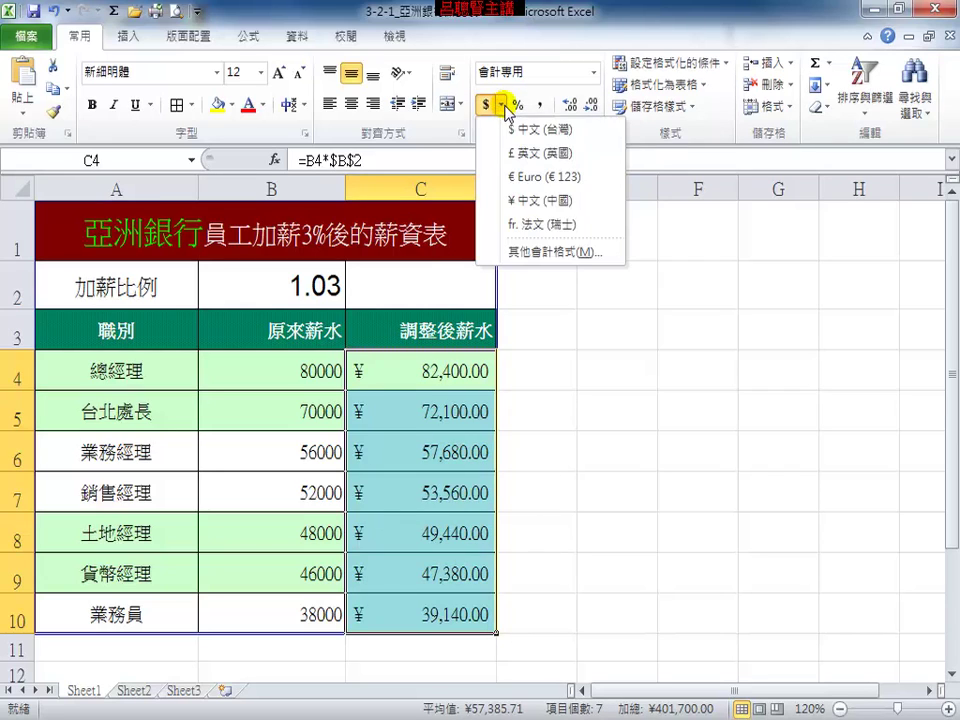
{"action": "left_click", "coordinate": [537, 222]}
{"action": "left_click", "coordinate": [503, 106]}
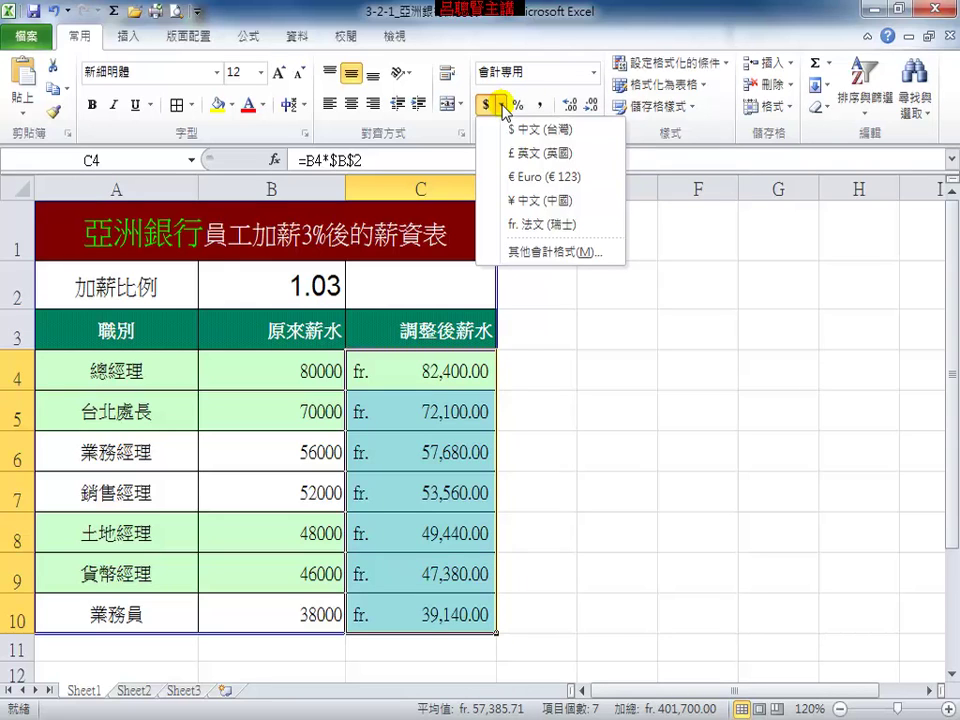
- Set C4:C10's accounting symbol to US$ via More Accounting Formats, showing US$ 82,400.00
{"action": "left_click", "coordinate": [546, 252]}
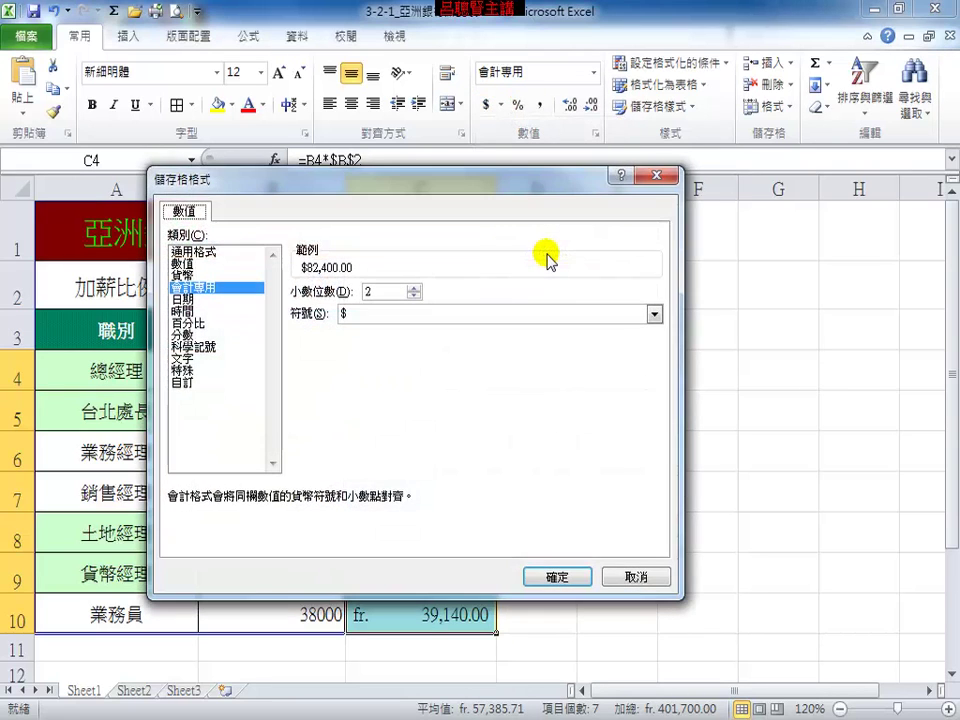
{"action": "left_click", "coordinate": [655, 316]}
{"action": "left_click", "coordinate": [381, 366]}
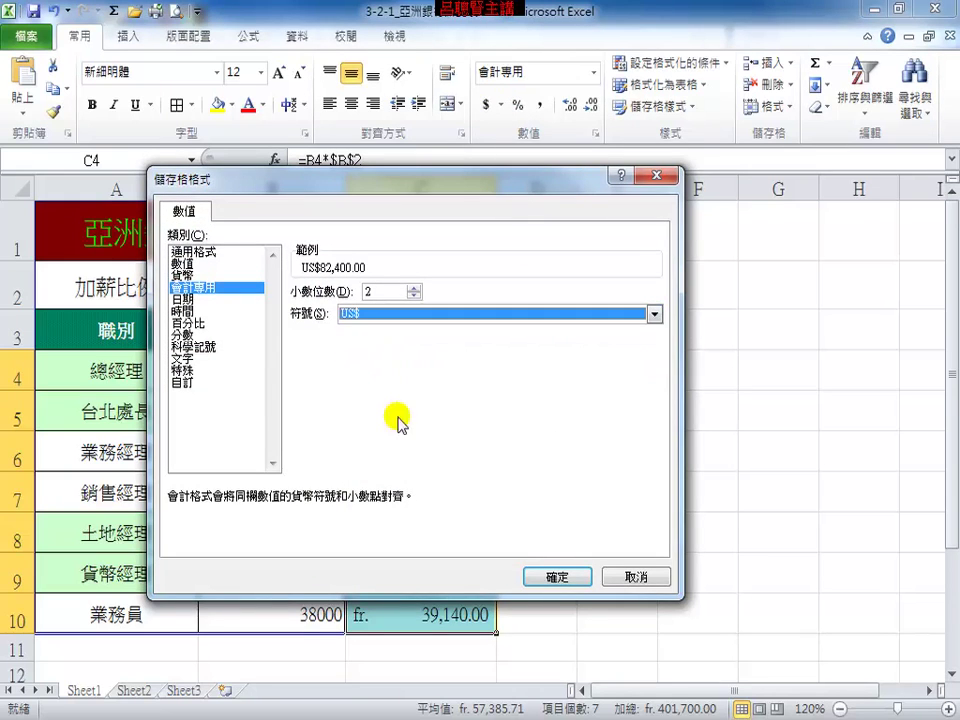
{"action": "left_click", "coordinate": [557, 578]}
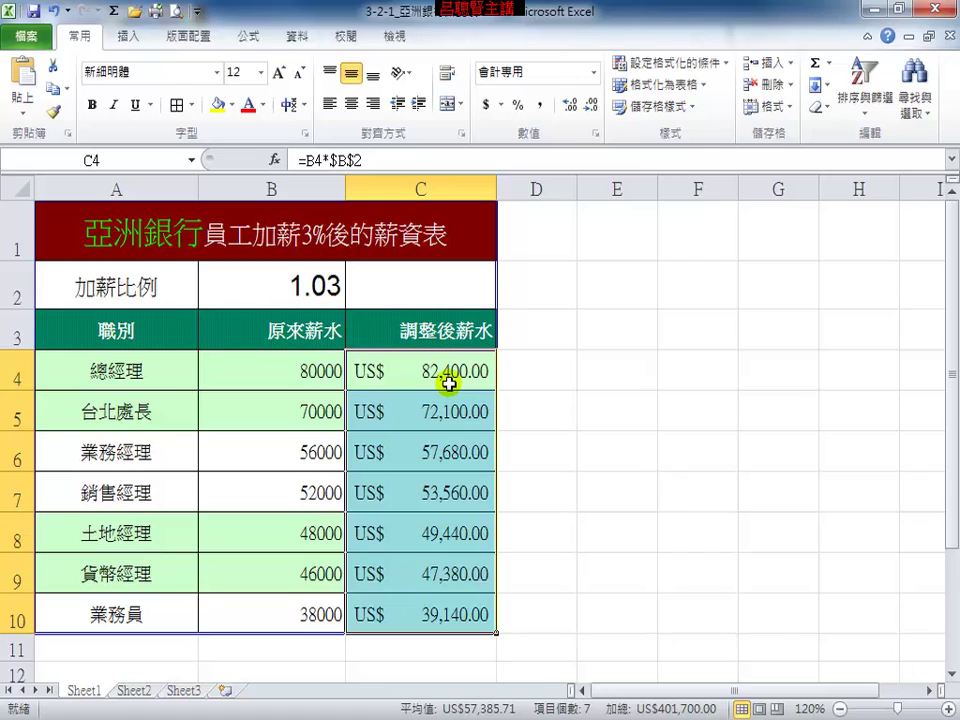
{"action": "left_click", "coordinate": [480, 386]}
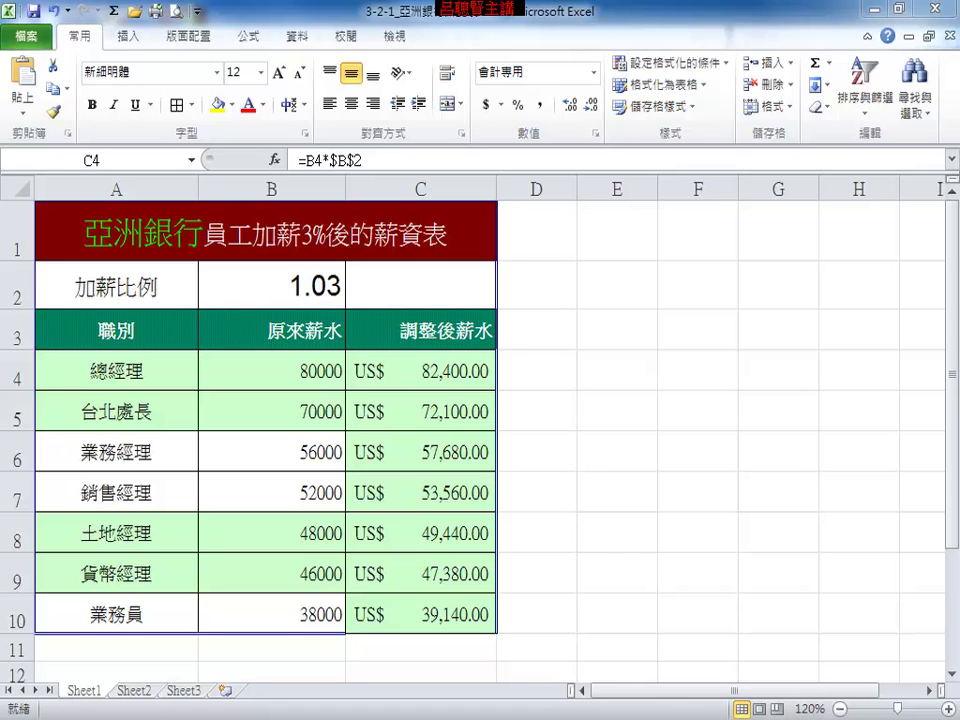
- Select C4:C10 and bring up their accounting number format settings
{"action": "left_click_drag", "start_coordinate": [467, 369], "coordinate": [465, 612]}
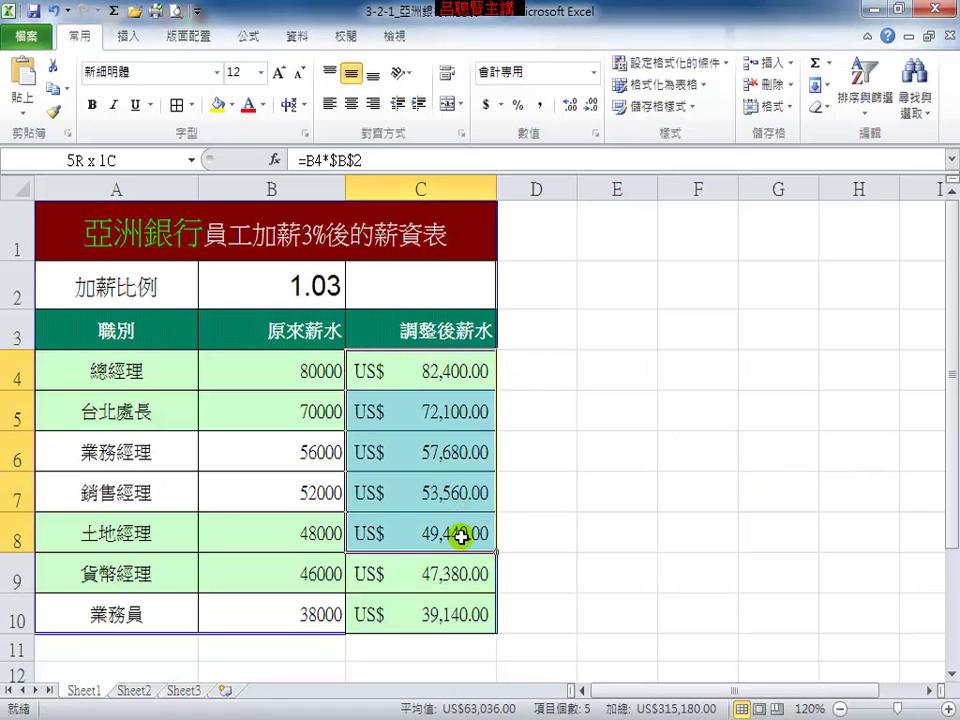
{"action": "left_click", "coordinate": [595, 135]}
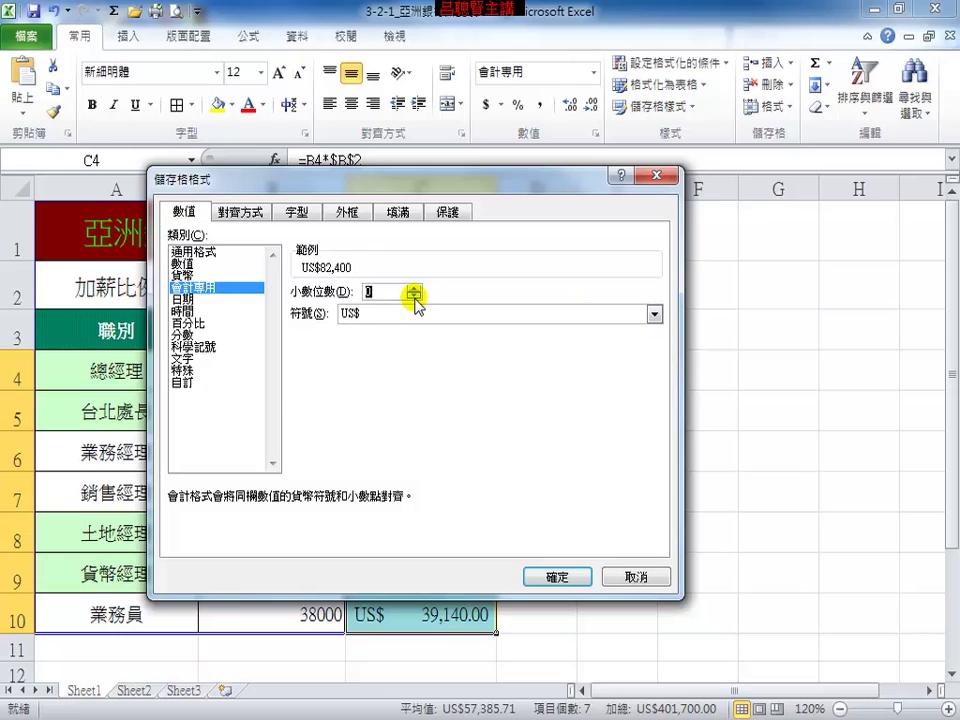
- Browse the currency symbol list and pick the Japanese yen (¥) symbol
{"action": "left_click", "coordinate": [654, 314]}
{"action": "left_click", "coordinate": [657, 360]}
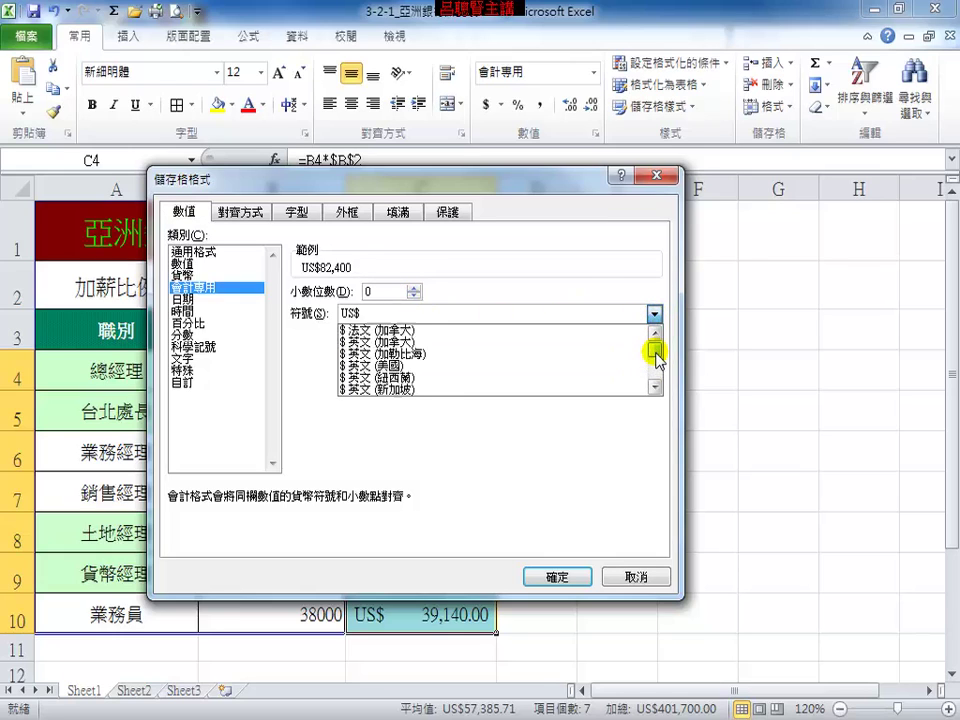
{"action": "scroll", "coordinate": [655, 352], "scroll_direction": "down", "scroll_amount": 5}
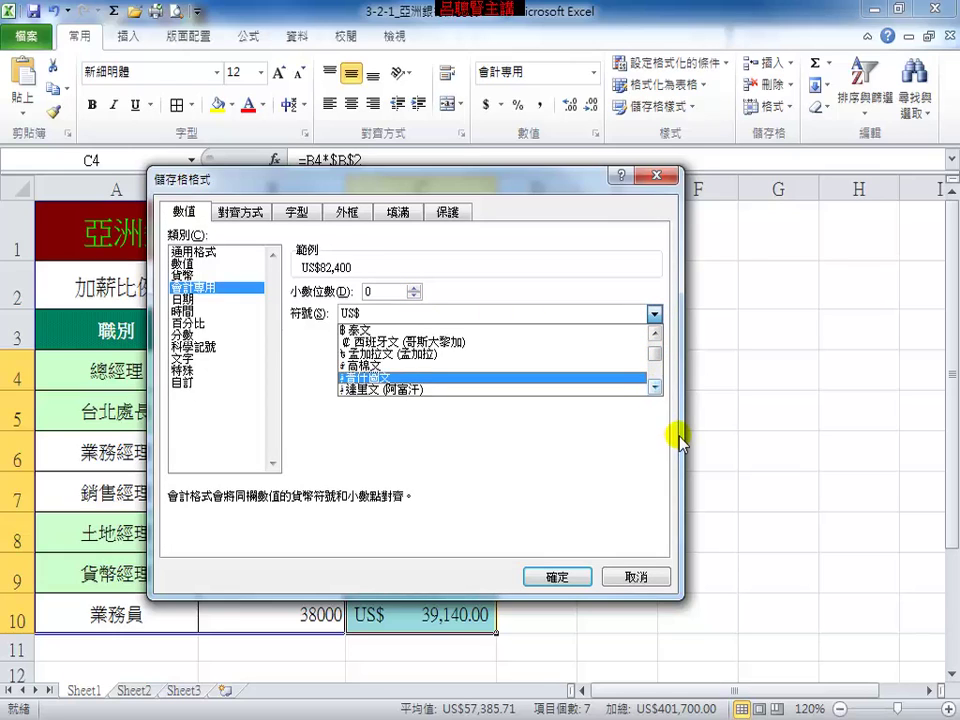
{"action": "left_click", "coordinate": [655, 387]}
{"action": "left_click", "coordinate": [655, 387]}
{"action": "left_click", "coordinate": [655, 387]}
{"action": "left_click", "coordinate": [655, 387]}
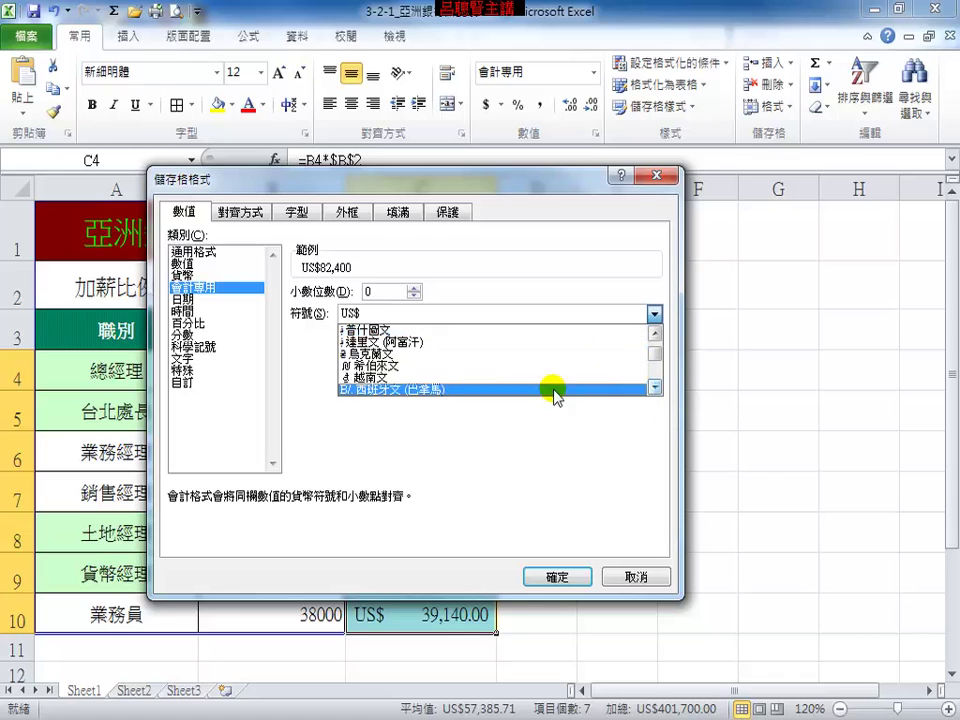
{"action": "left_click", "coordinate": [655, 387]}
{"action": "left_click", "coordinate": [655, 387]}
{"action": "left_click", "coordinate": [655, 387]}
{"action": "left_click", "coordinate": [655, 387]}
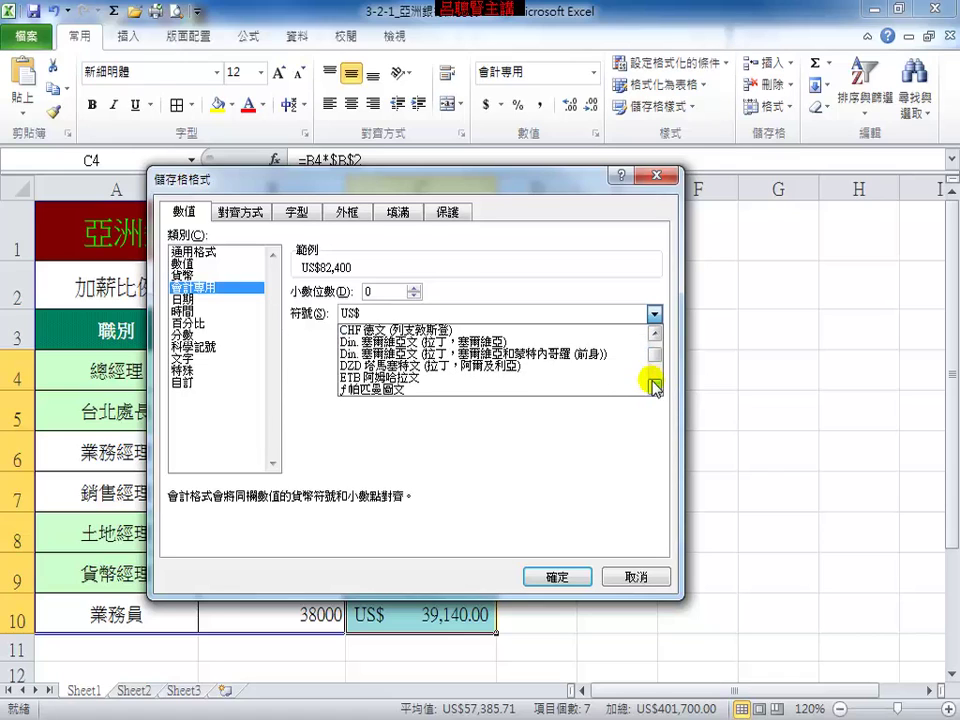
{"action": "scroll", "coordinate": [655, 385], "scroll_direction": "up", "scroll_amount": 10}
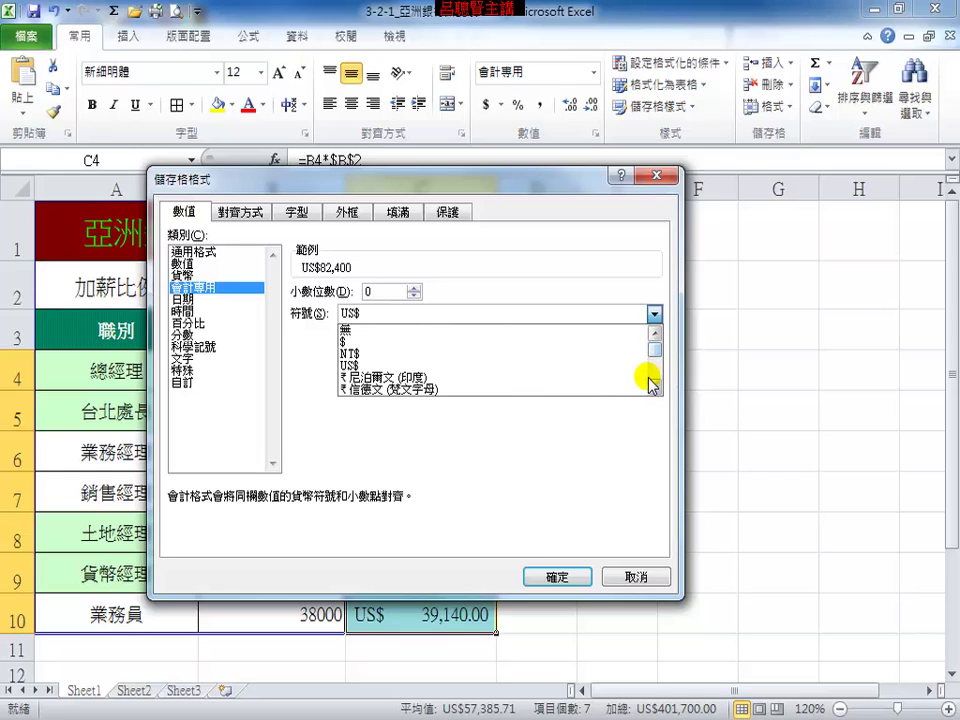
{"action": "left_click", "coordinate": [655, 387]}
{"action": "left_click", "coordinate": [655, 387]}
{"action": "left_click", "coordinate": [655, 387]}
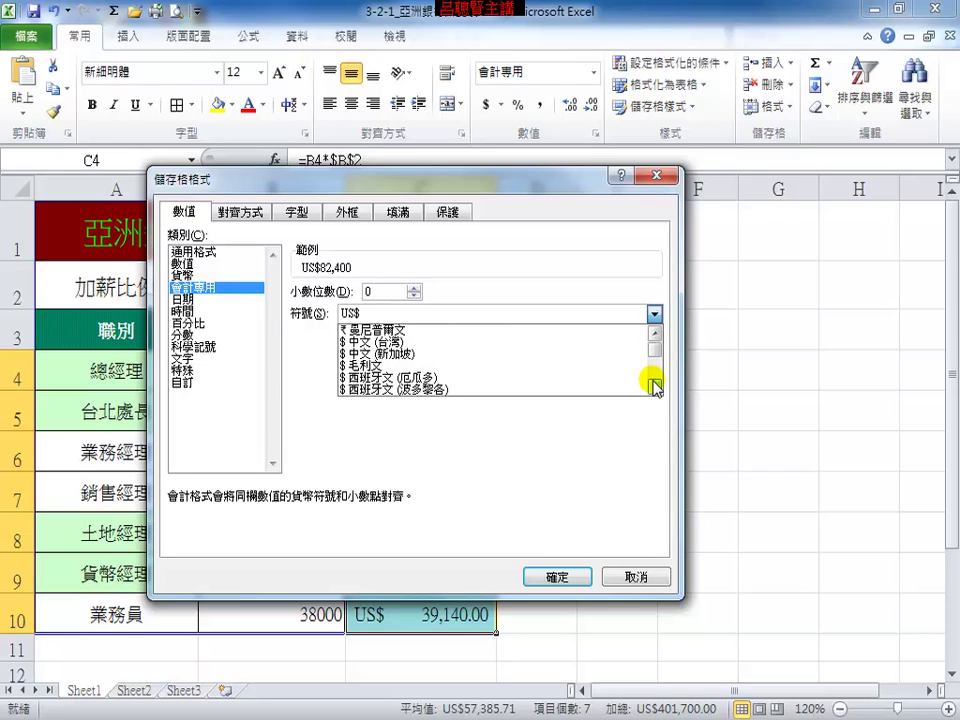
{"action": "left_click", "coordinate": [655, 387]}
{"action": "left_click", "coordinate": [655, 387]}
{"action": "left_click", "coordinate": [655, 387]}
{"action": "left_click", "coordinate": [655, 387]}
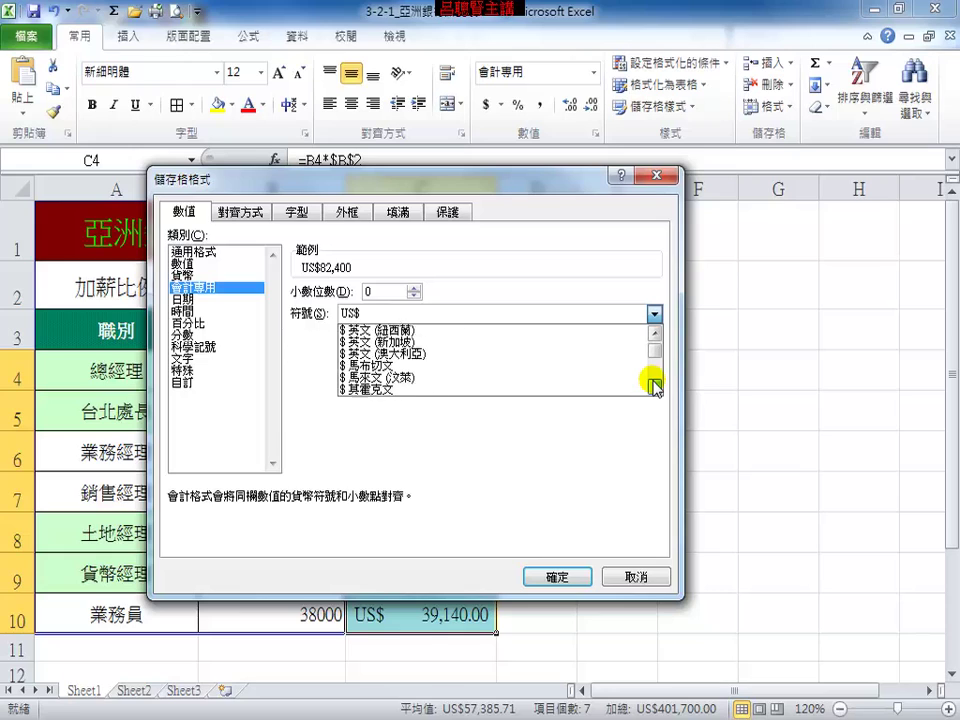
{"action": "left_click", "coordinate": [655, 387]}
{"action": "left_click", "coordinate": [655, 387]}
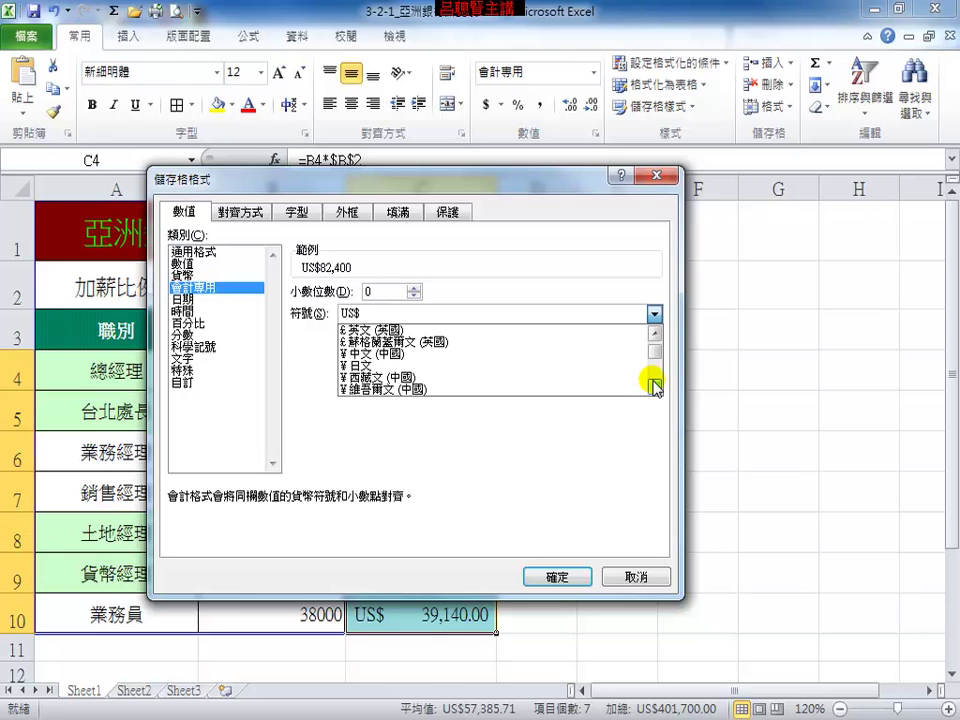
{"action": "left_click", "coordinate": [404, 366]}
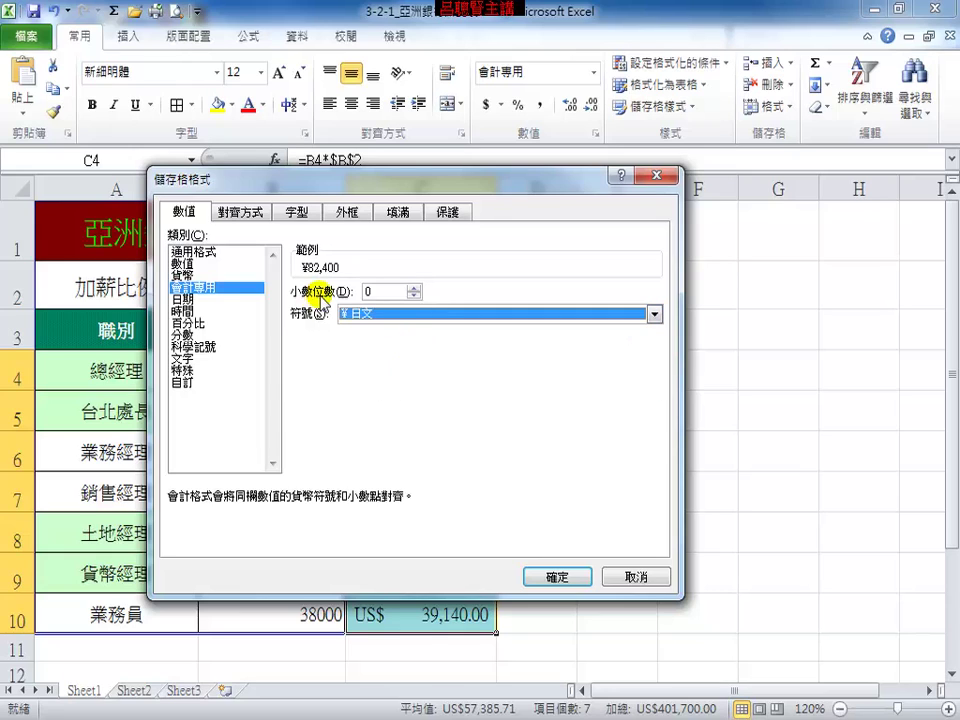
- Change the symbol to Korean won (₩) and apply, so salaries read ₩82,400 to ₩39,140
{"action": "left_click", "coordinate": [655, 314]}
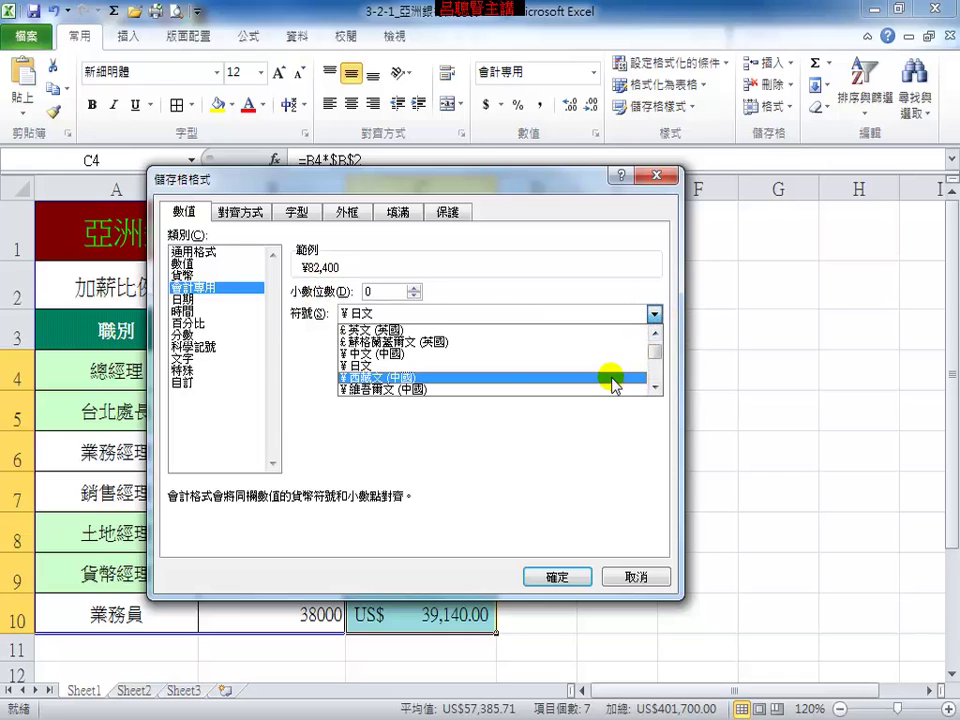
{"action": "left_click", "coordinate": [655, 388]}
{"action": "left_click", "coordinate": [655, 388]}
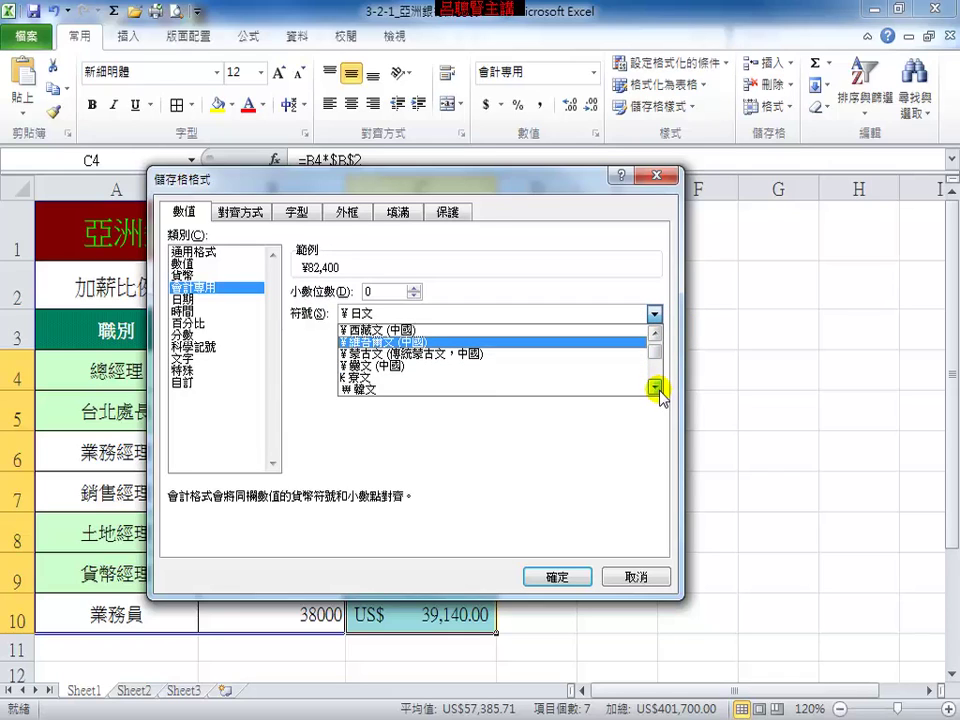
{"action": "left_click", "coordinate": [655, 388]}
{"action": "left_click", "coordinate": [655, 388]}
{"action": "left_click", "coordinate": [378, 366]}
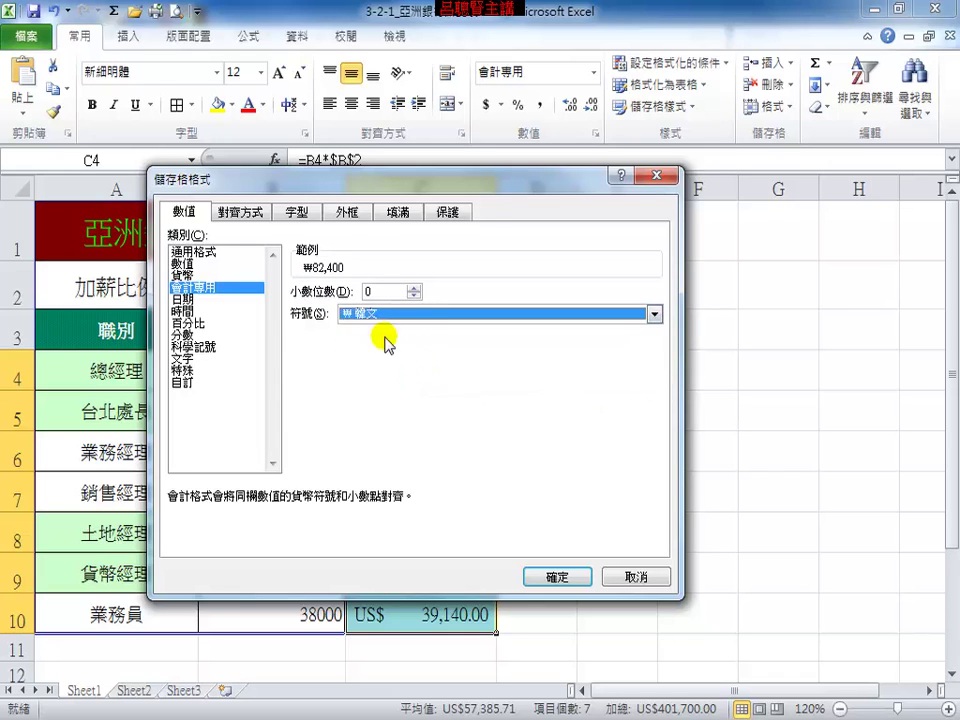
{"action": "left_click", "coordinate": [553, 576]}
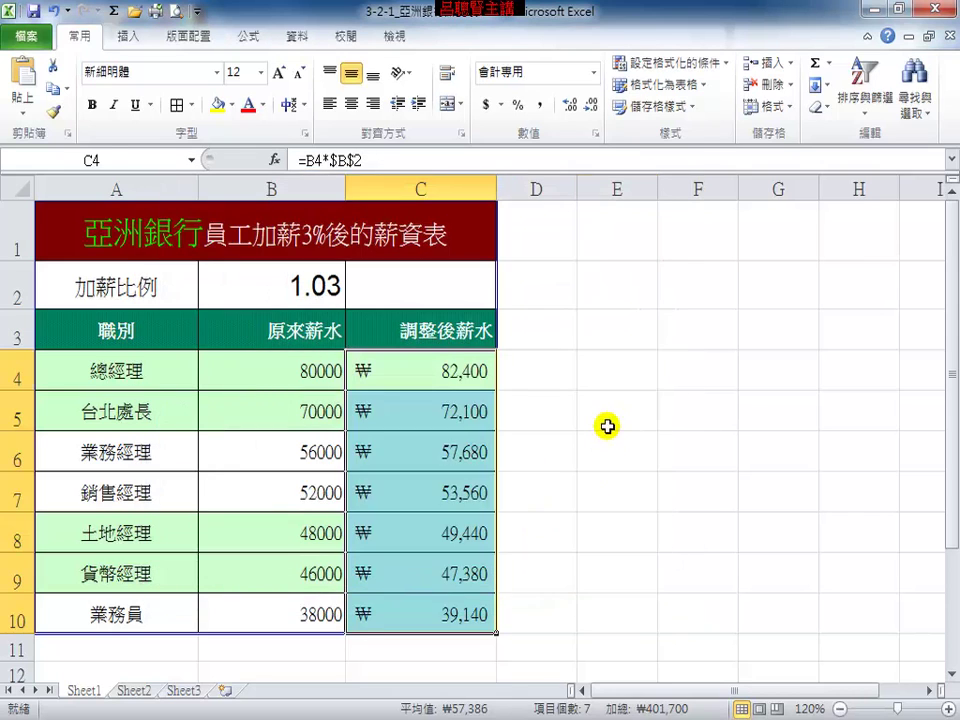
{"action": "left_click", "coordinate": [611, 422]}
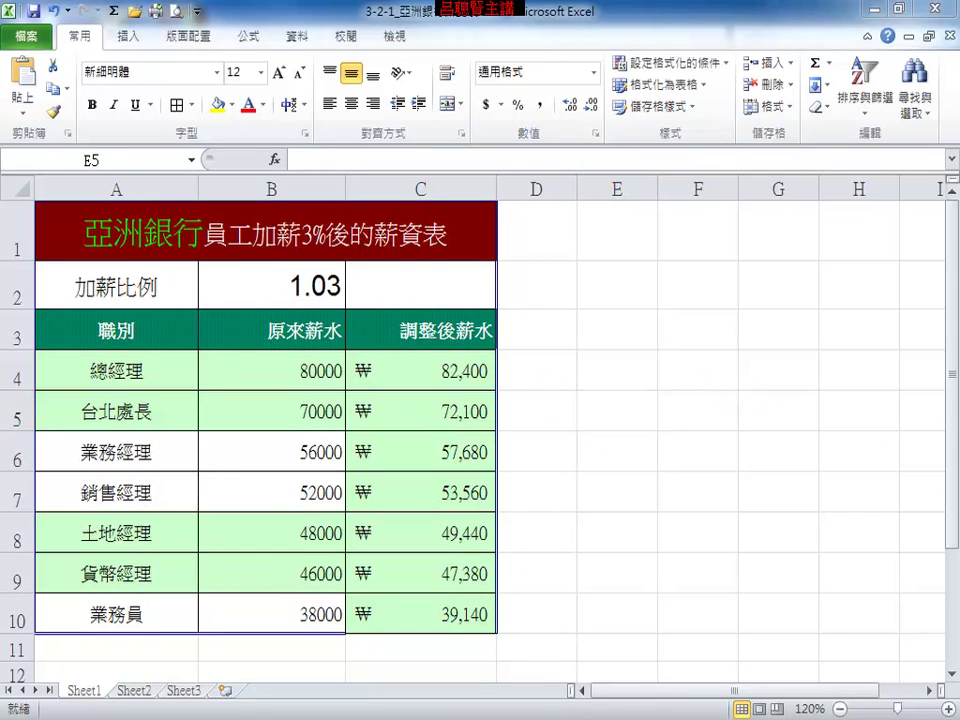